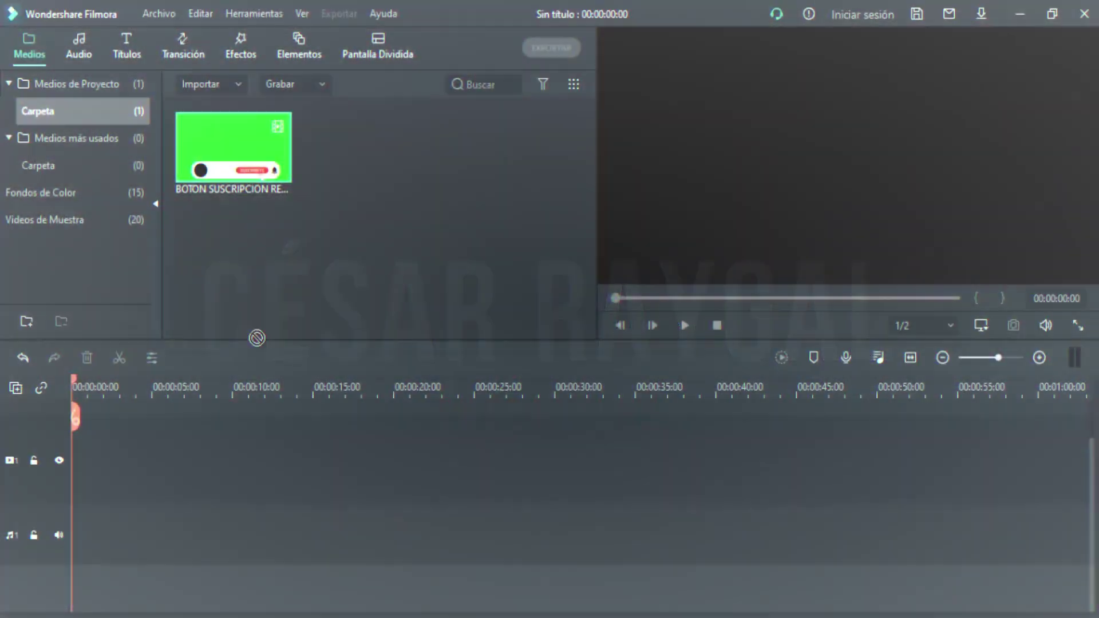
Step: Add the subscribe button green-screen video at the start of the first video track
drag(256, 336, 72, 462)
click(644, 336)
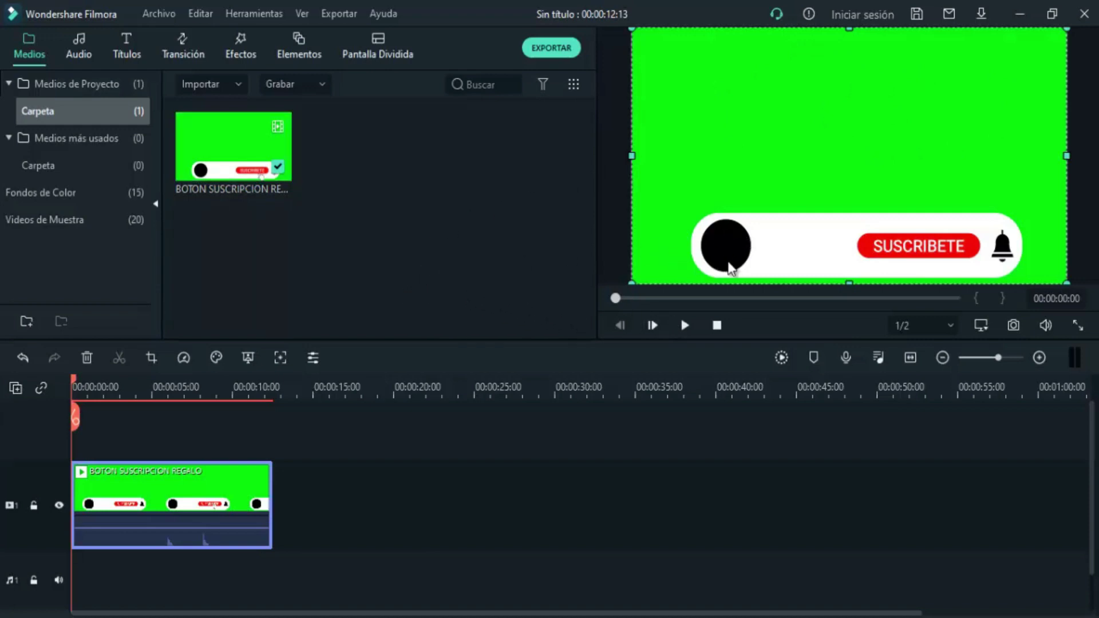
Step: Import the image LOGO PARA ANIMACION Y MARCA DE AGUA and place it on a track above the button clip, matching that clip's length
double_click(479, 225)
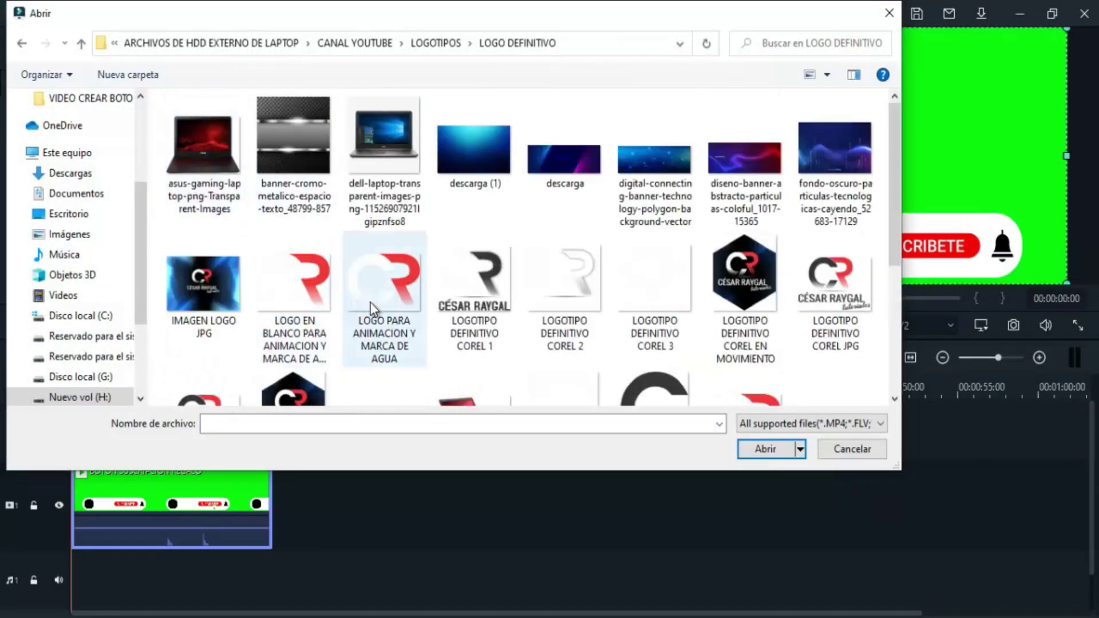
click(370, 302)
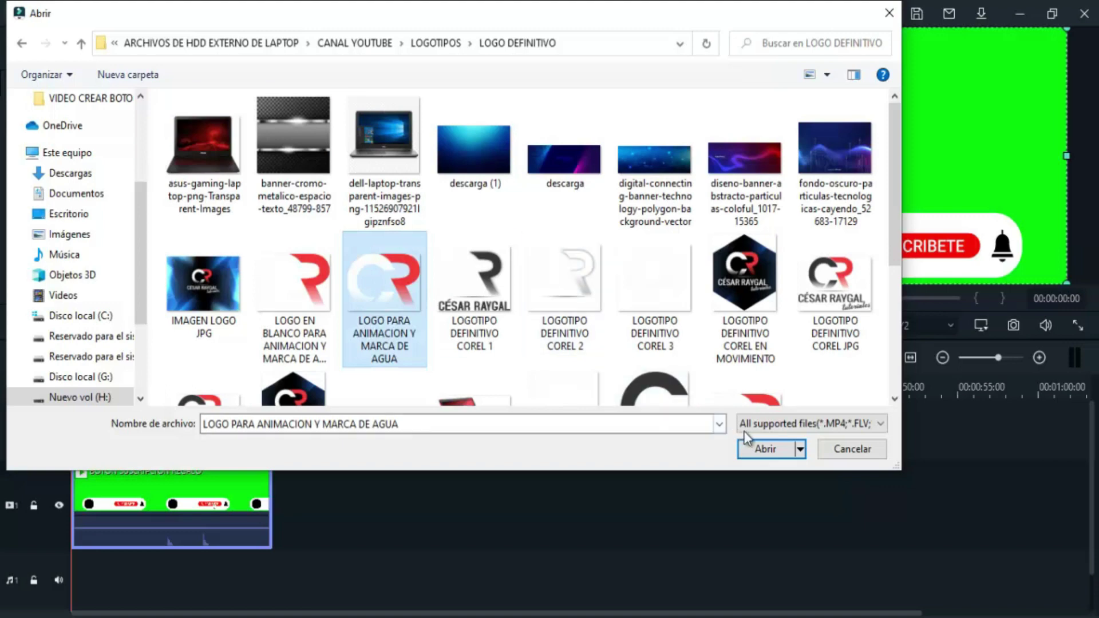
click(751, 446)
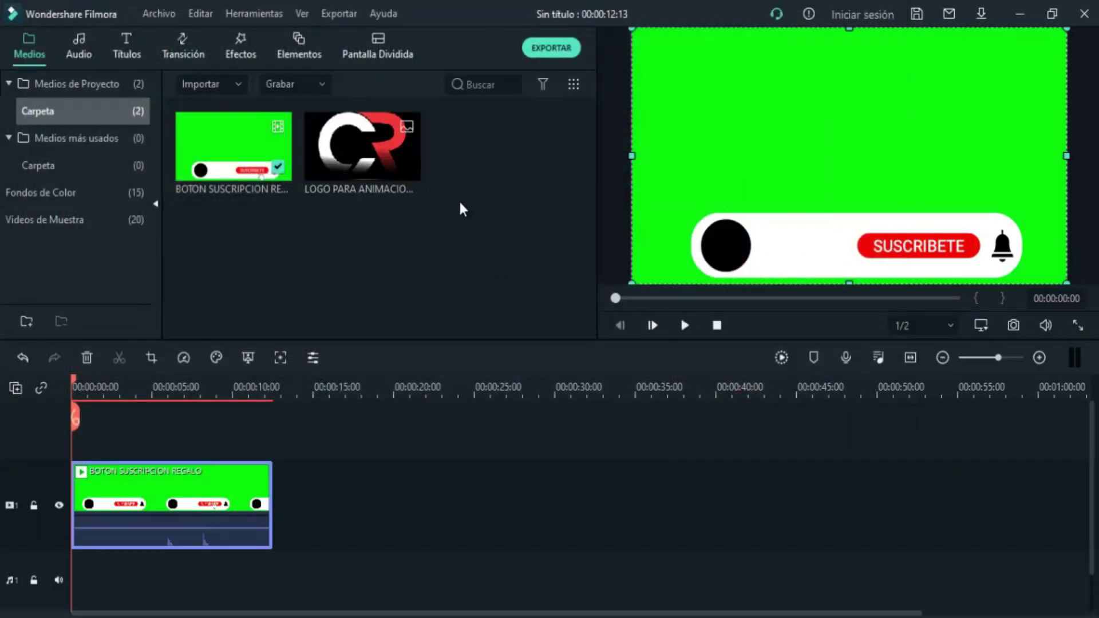
drag(378, 150, 269, 476)
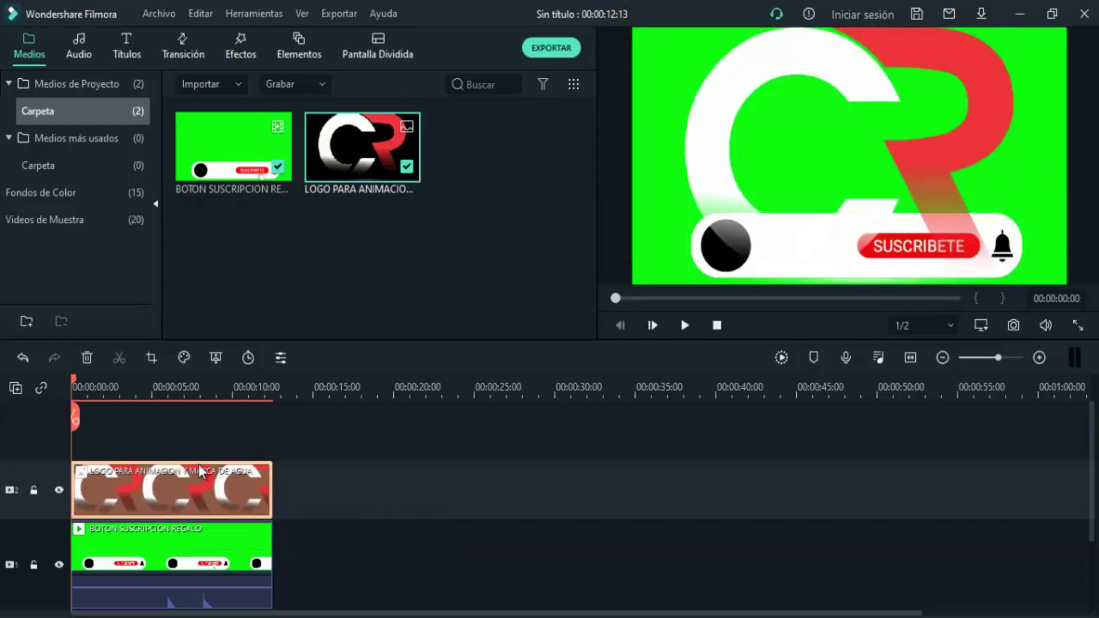
Step: Shrink the logo in the preview, fit it inside the black circle of the subscribe bar and tilt it slightly counterclockwise
click(161, 392)
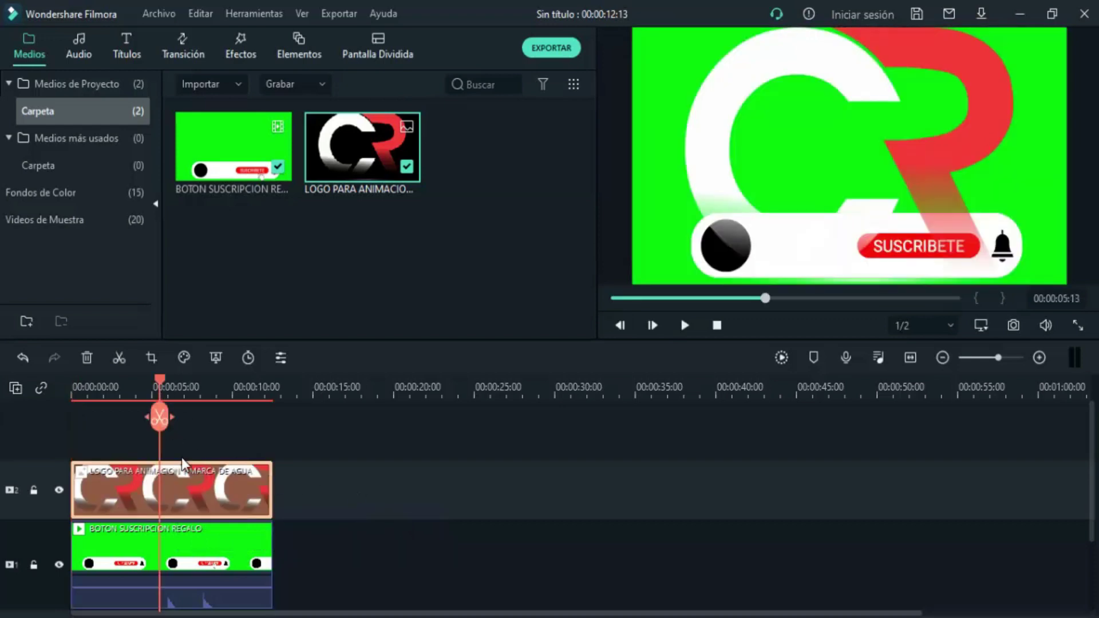
double_click(198, 497)
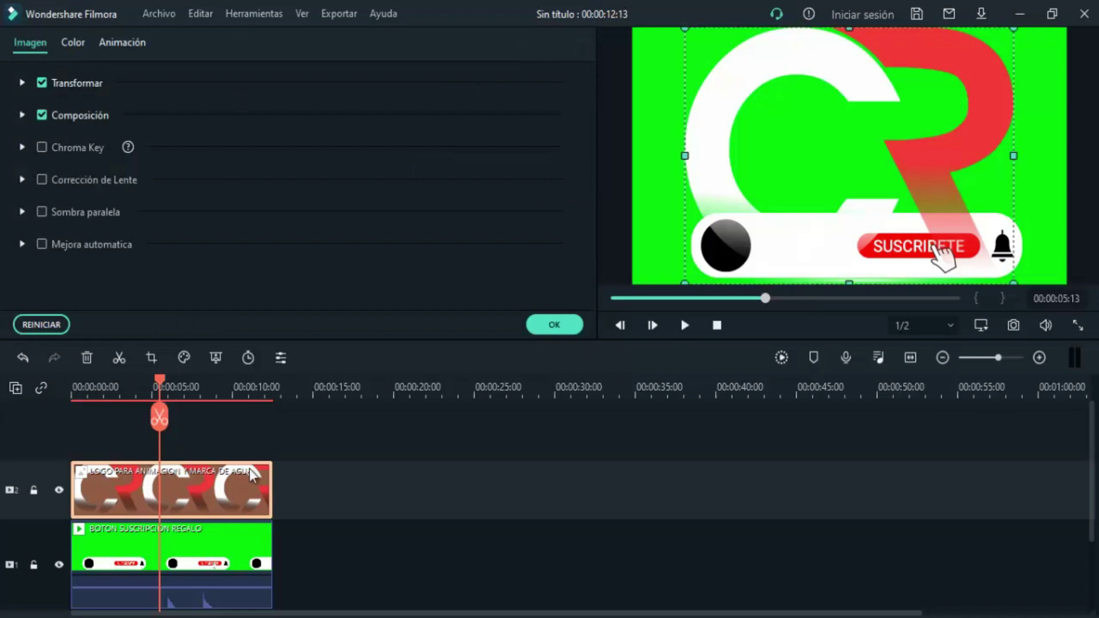
drag(690, 33, 712, 224)
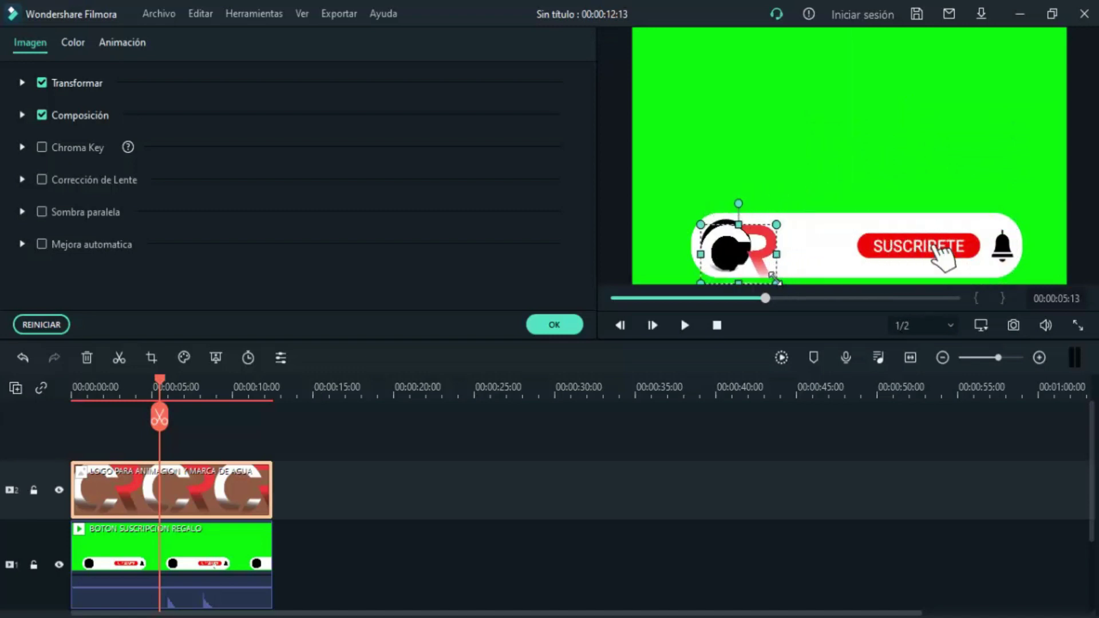
drag(773, 279, 735, 250)
drag(721, 204, 715, 207)
click(832, 259)
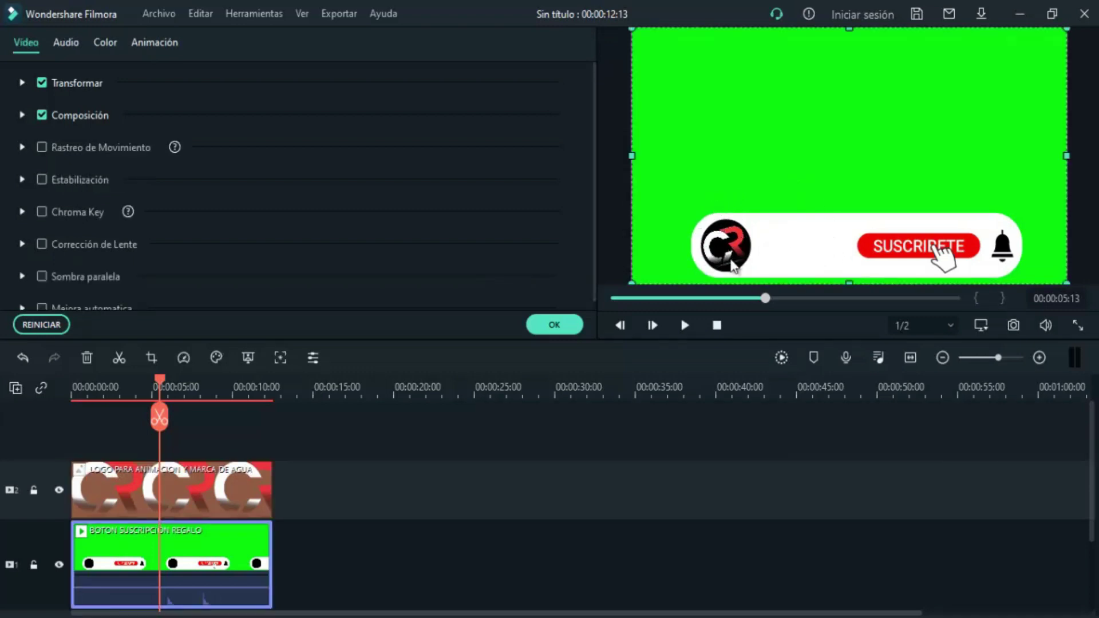
click(559, 331)
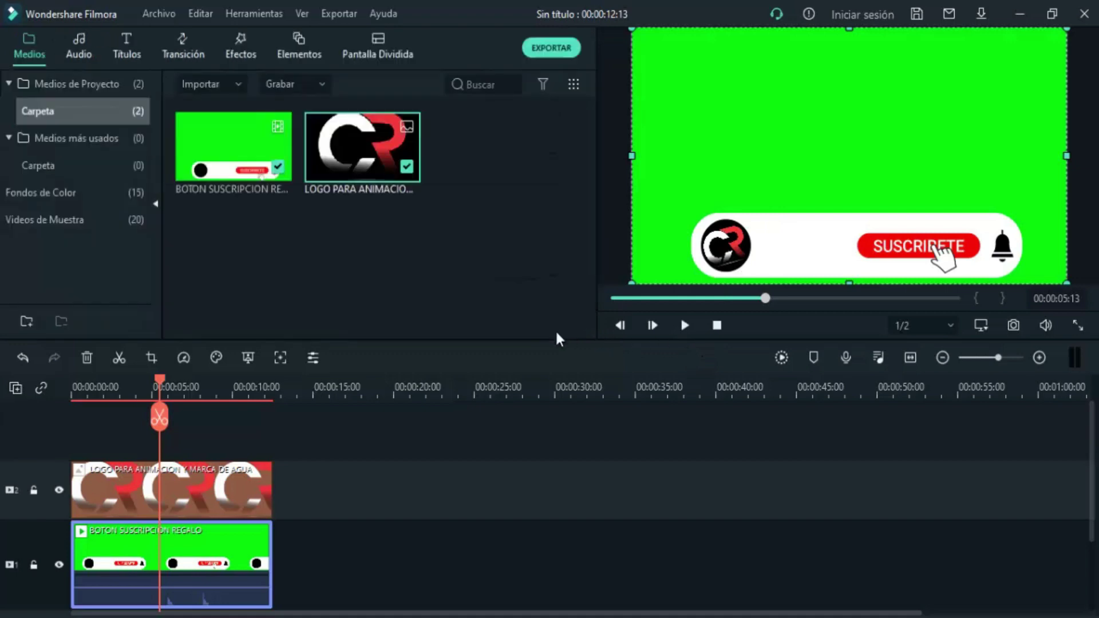
Step: Apply the Vórtice acercar preset animation to the logo clip
click(193, 391)
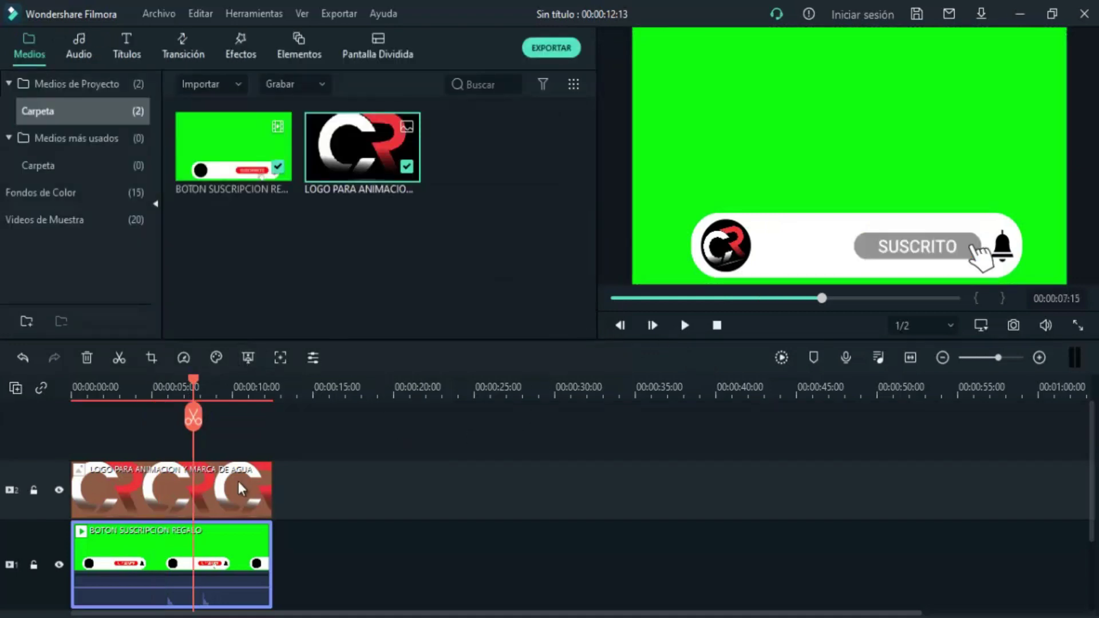
double_click(171, 493)
click(800, 196)
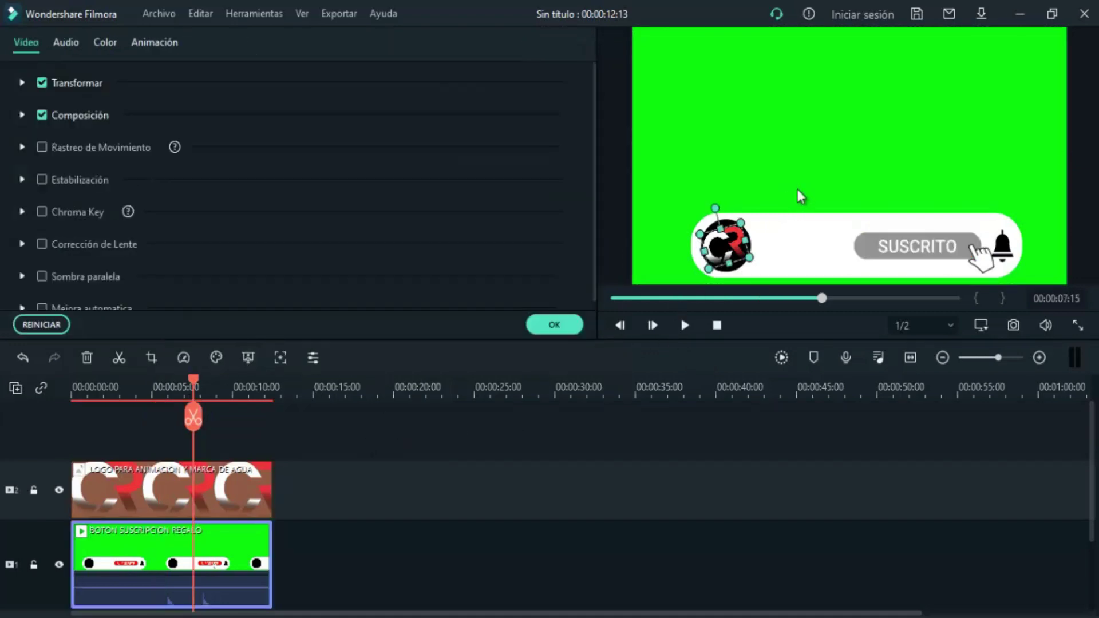
click(726, 243)
click(122, 42)
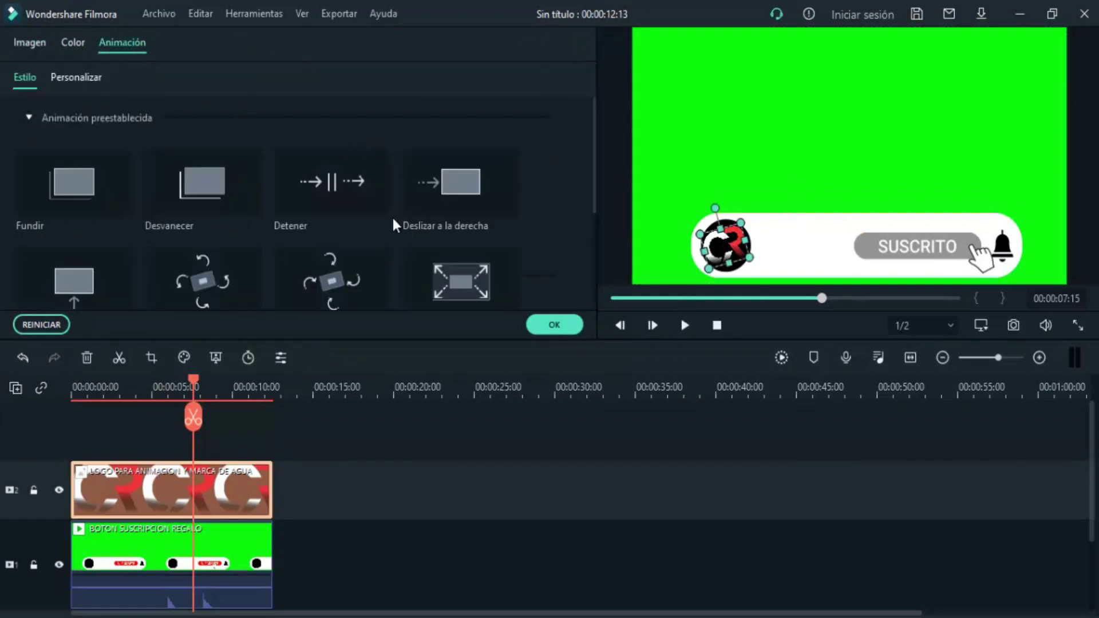
scroll(432, 217, down, 3)
click(81, 302)
scroll(334, 229, down, 5)
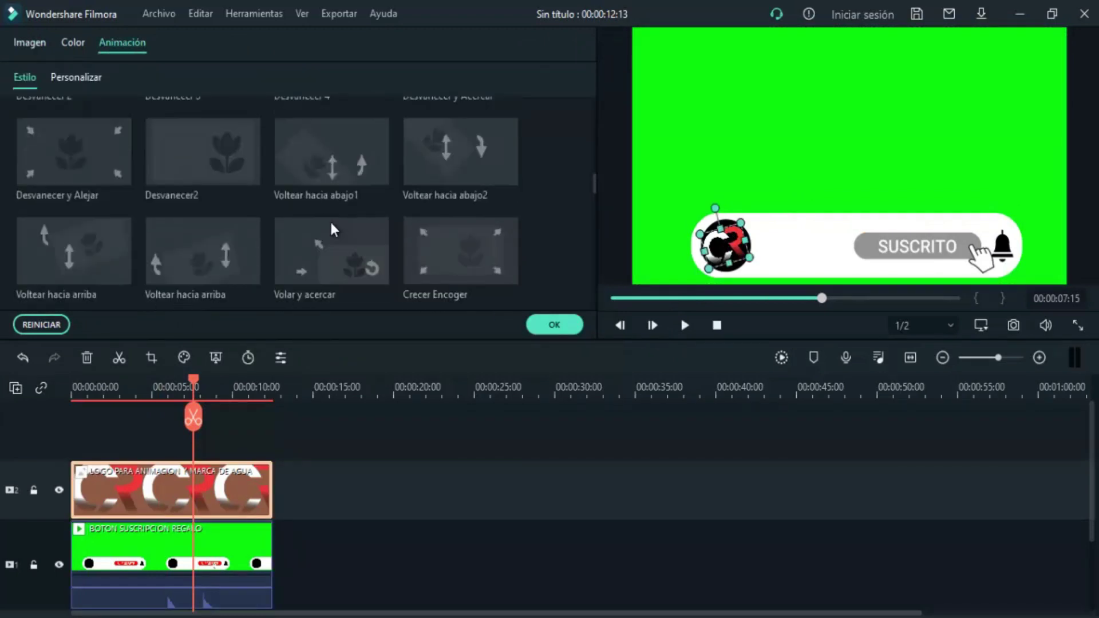
scroll(334, 228, up, 10)
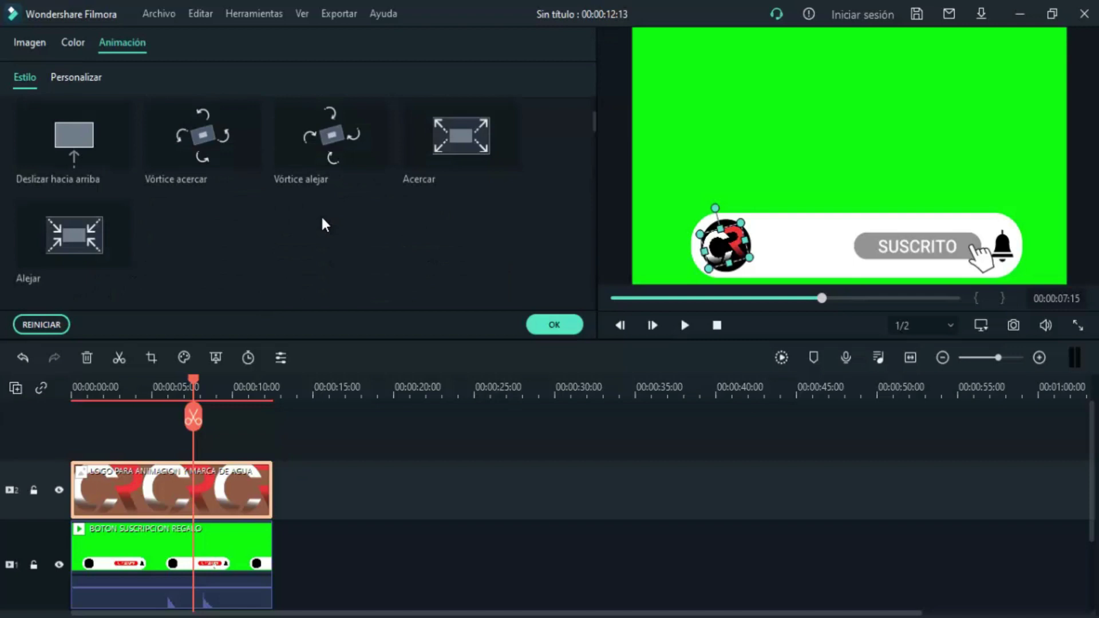
double_click(211, 148)
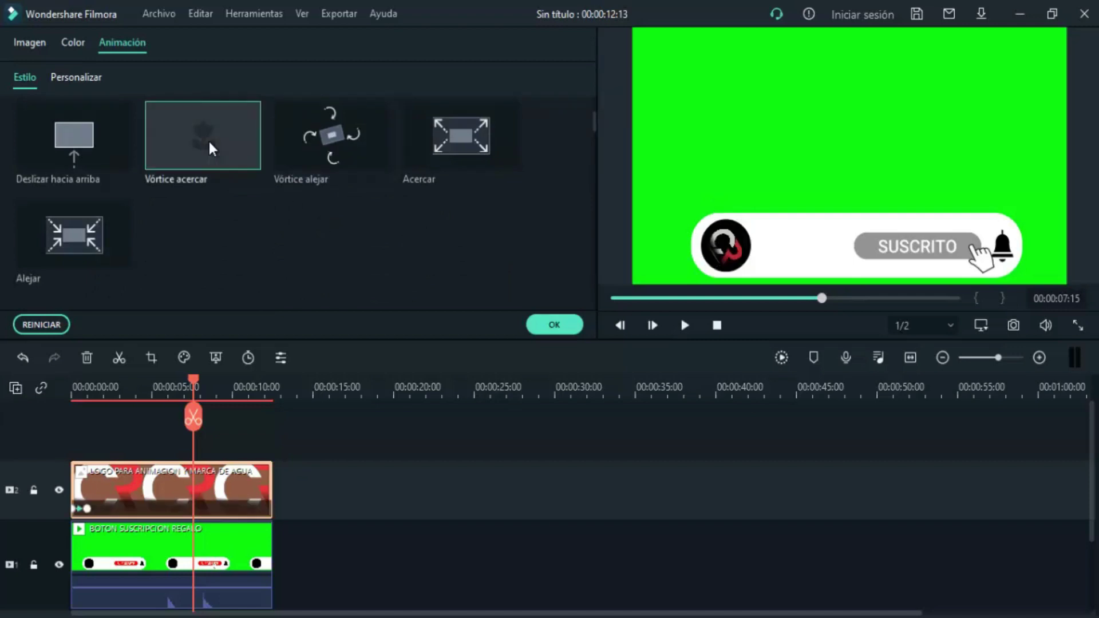
click(554, 325)
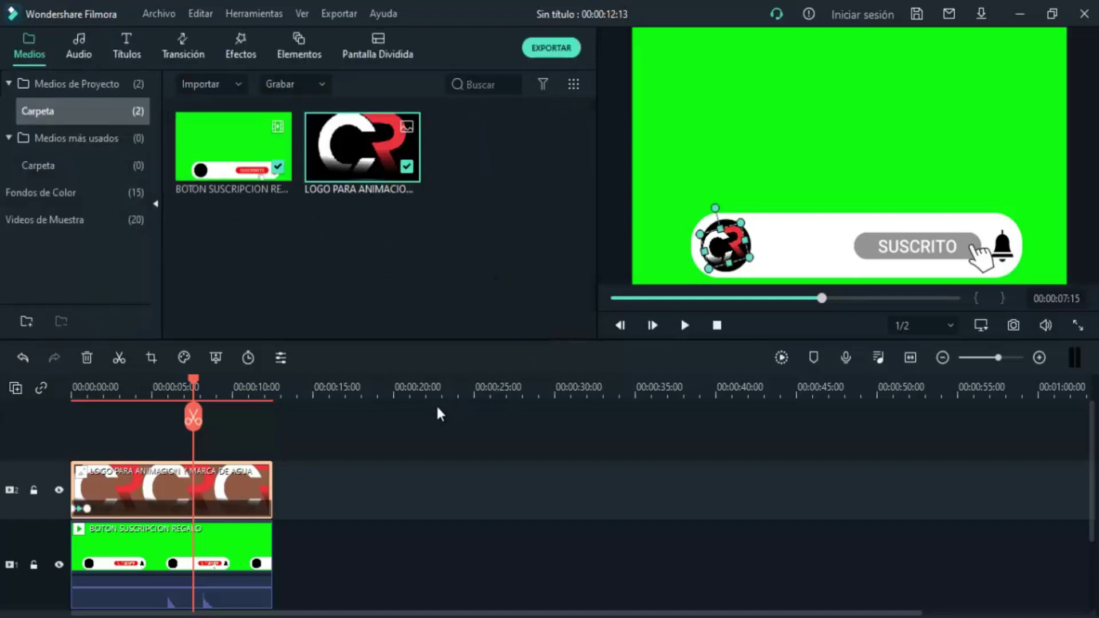
Step: Find the Default Title using "DEFA" and place it on a track above the logo, spanning from about 1 second to the clips' end
click(127, 45)
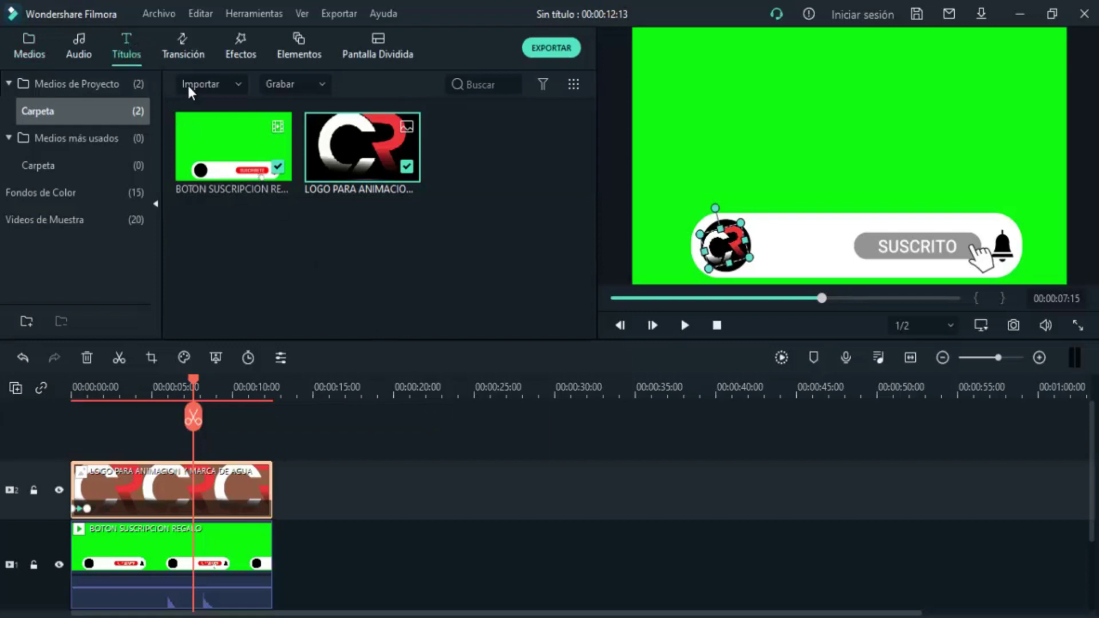
click(506, 86)
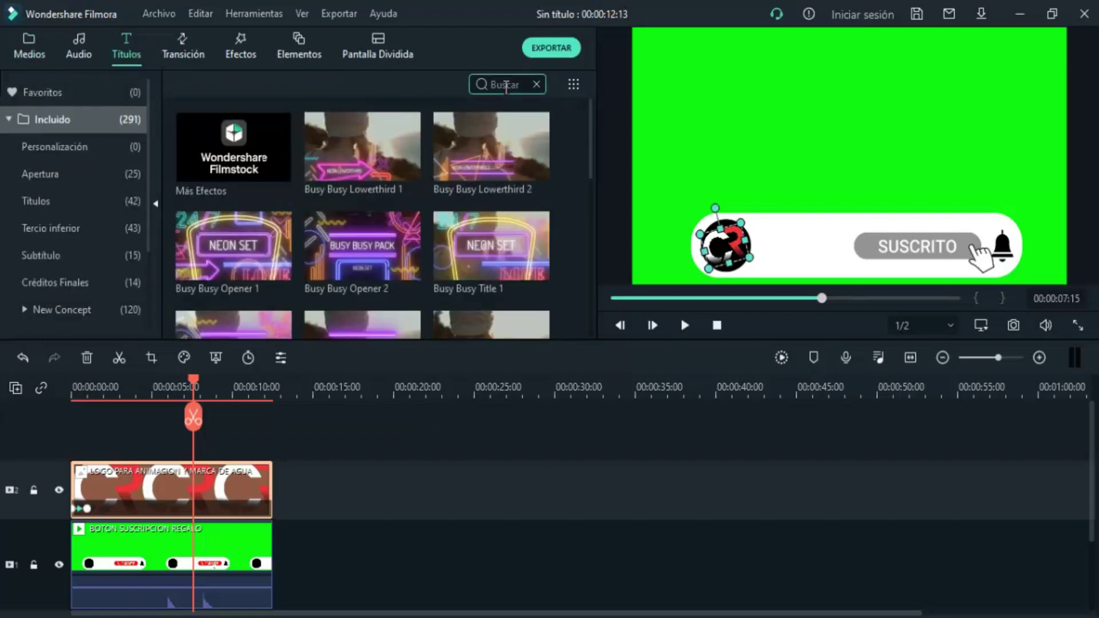
text(DEFA)
drag(362, 146, 92, 440)
drag(152, 483, 250, 483)
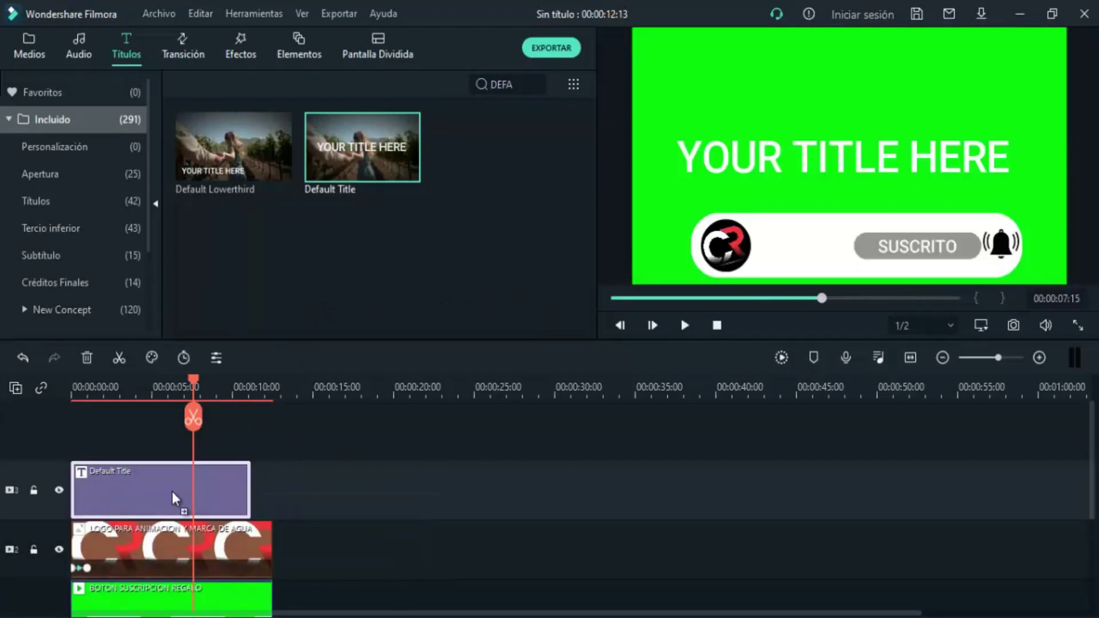
drag(175, 498, 197, 499)
drag(93, 490, 138, 497)
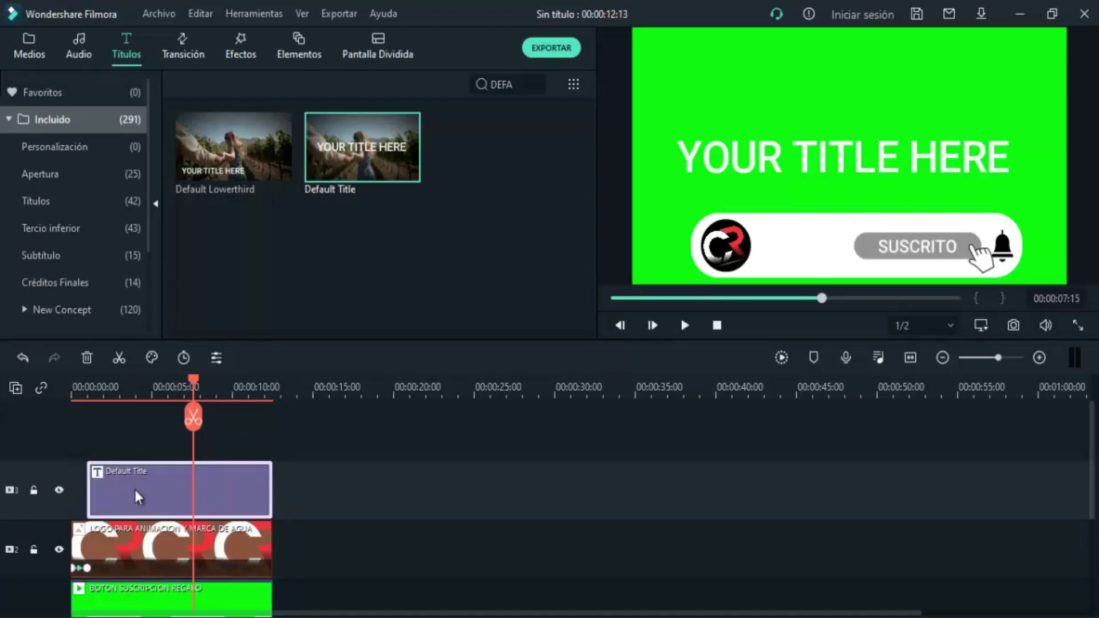
Step: Replace the title's placeholder text with the channel owner's name and set its fill color to black
click(140, 396)
double_click(190, 487)
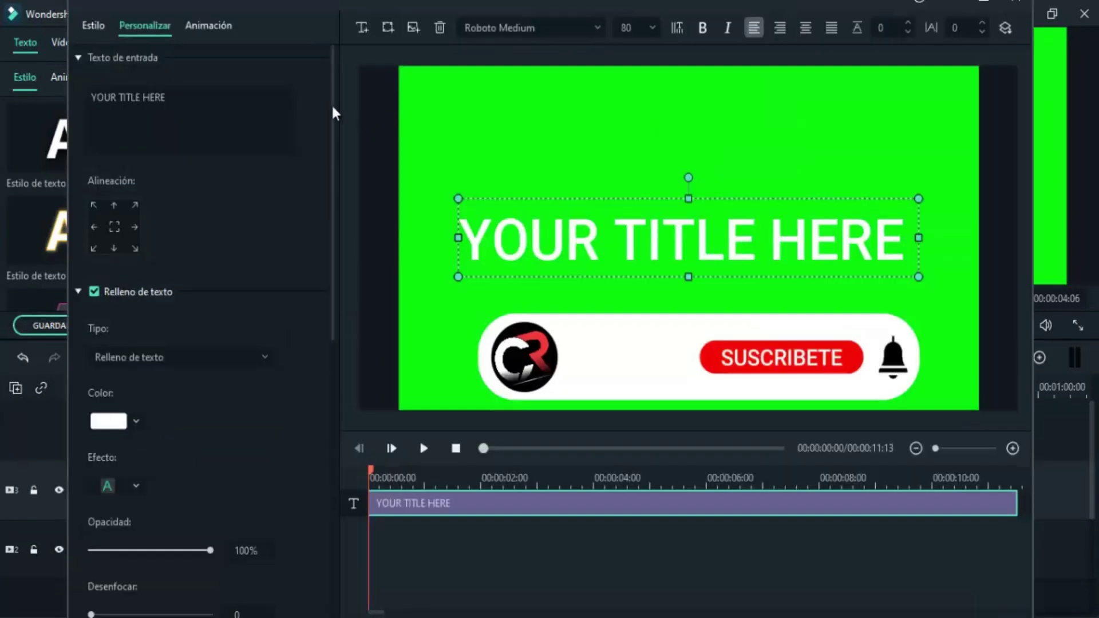
triple_click(196, 100)
text(C)
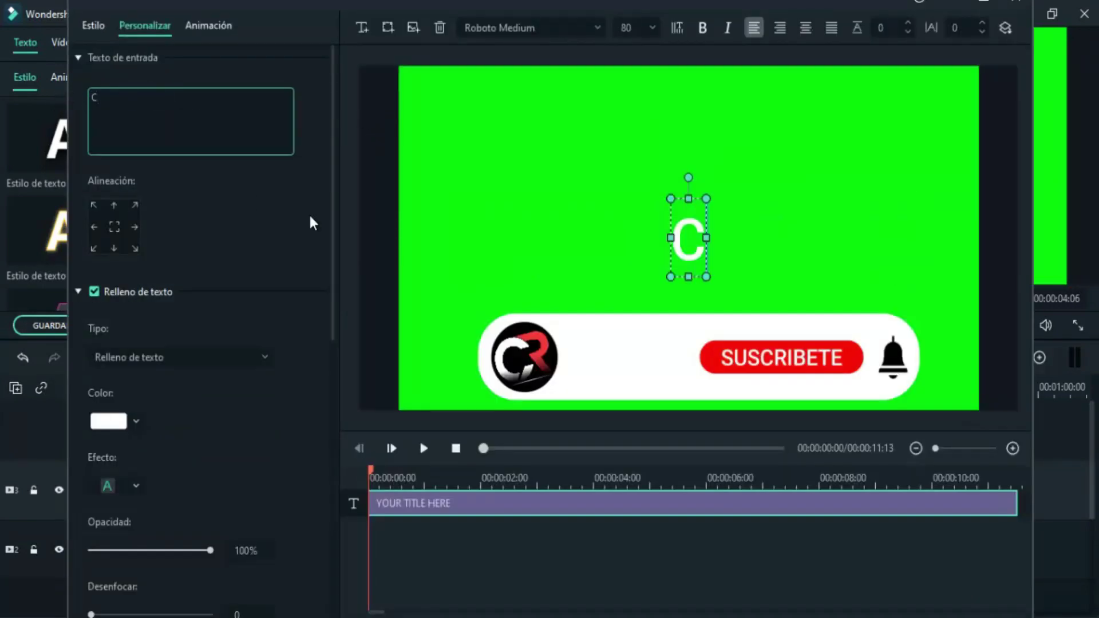
text(ÉSAR RAYGAL)
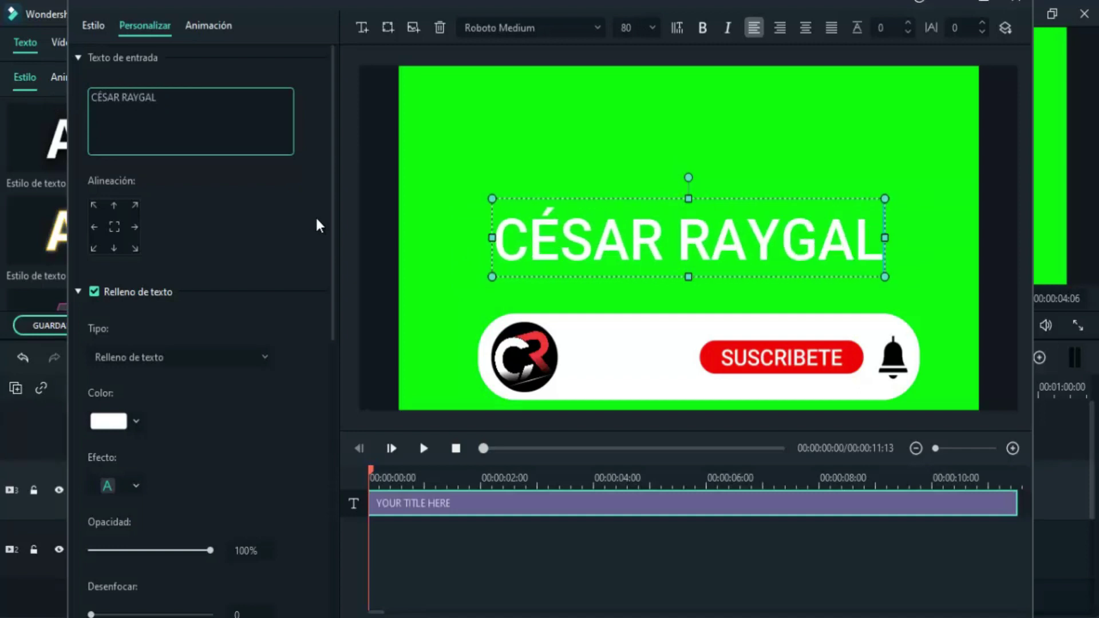
click(135, 421)
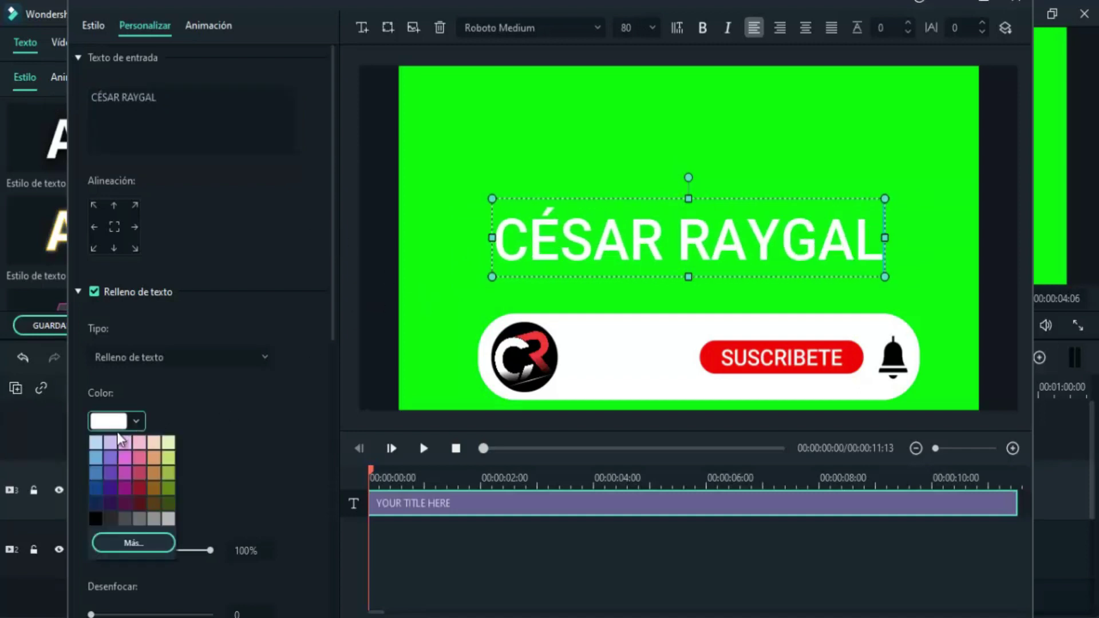
click(96, 520)
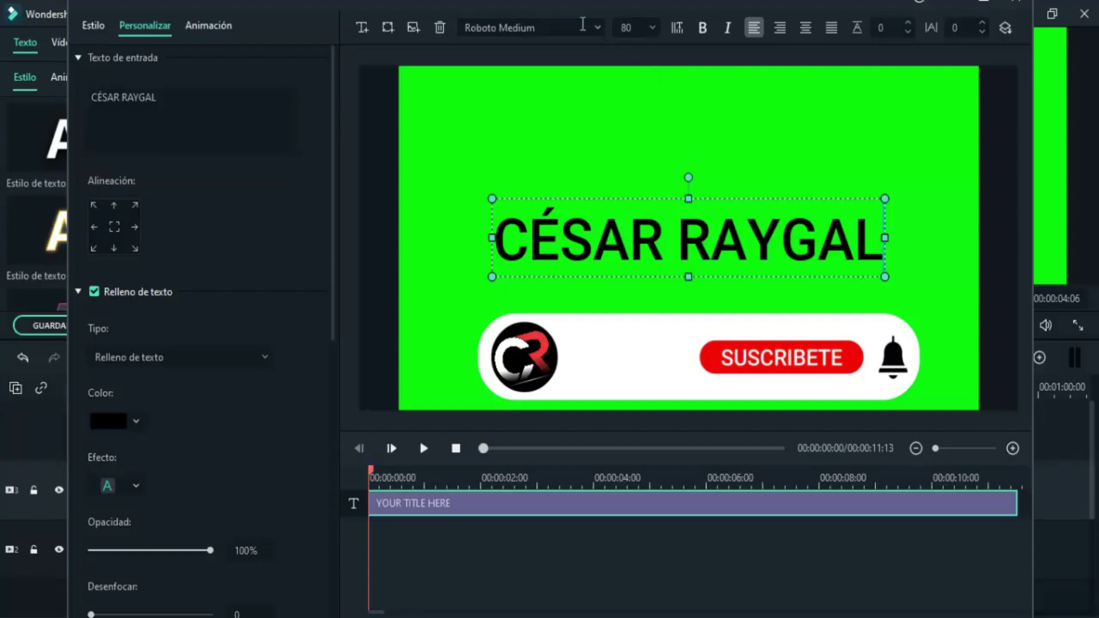
click(583, 24)
click(819, 207)
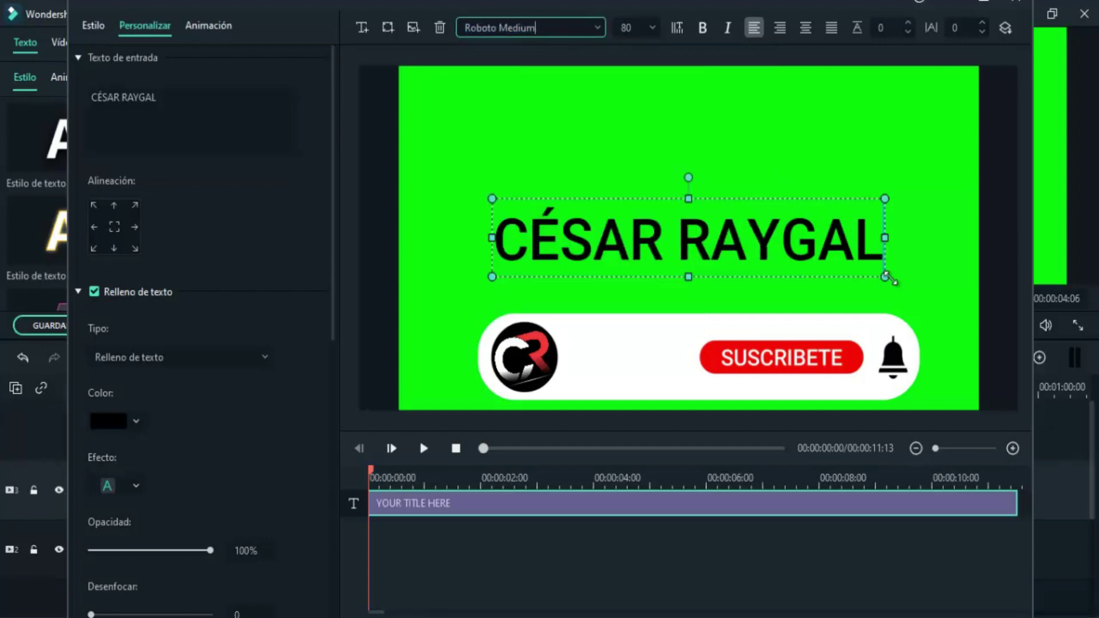
Step: Resize the name text and place it horizontally in the white bar between the logo and the SUSCRIBETE button
drag(887, 277, 693, 348)
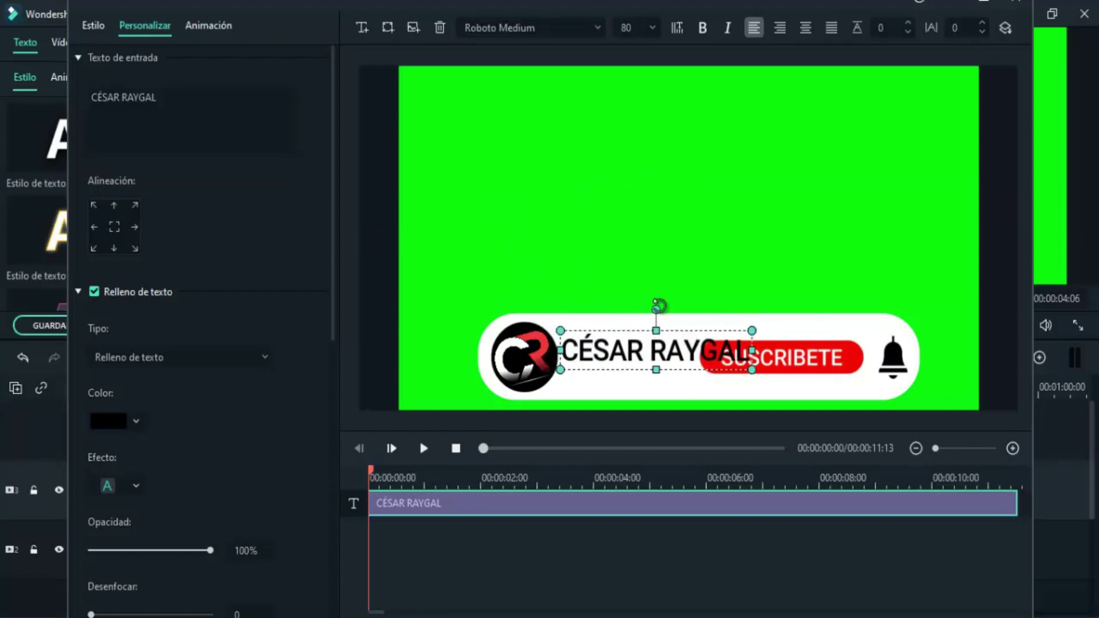
drag(658, 307, 649, 310)
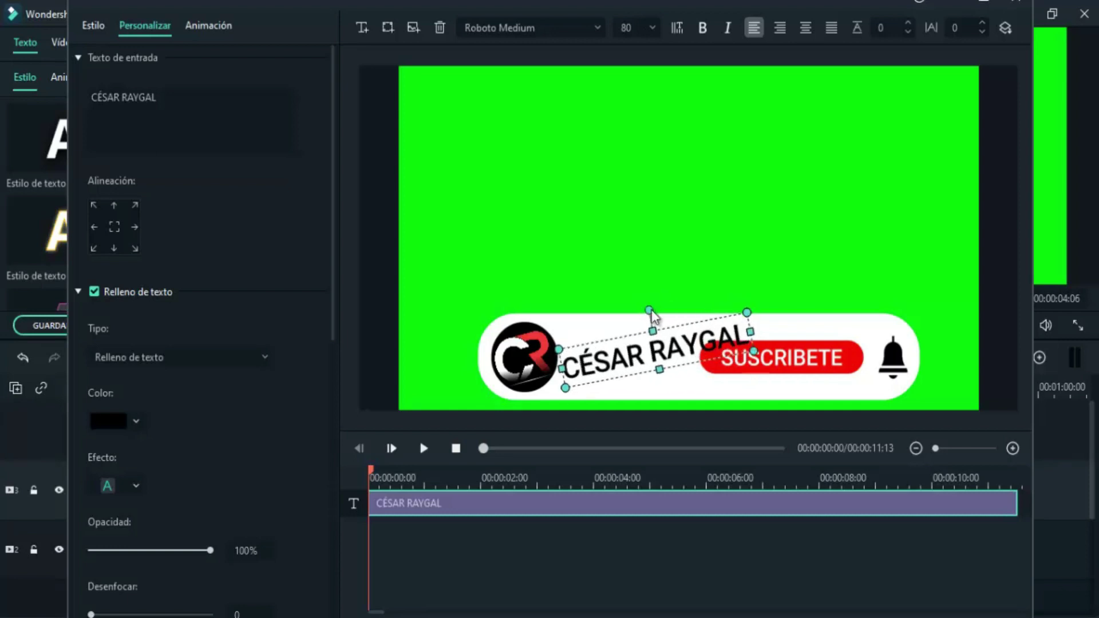
drag(750, 332, 705, 347)
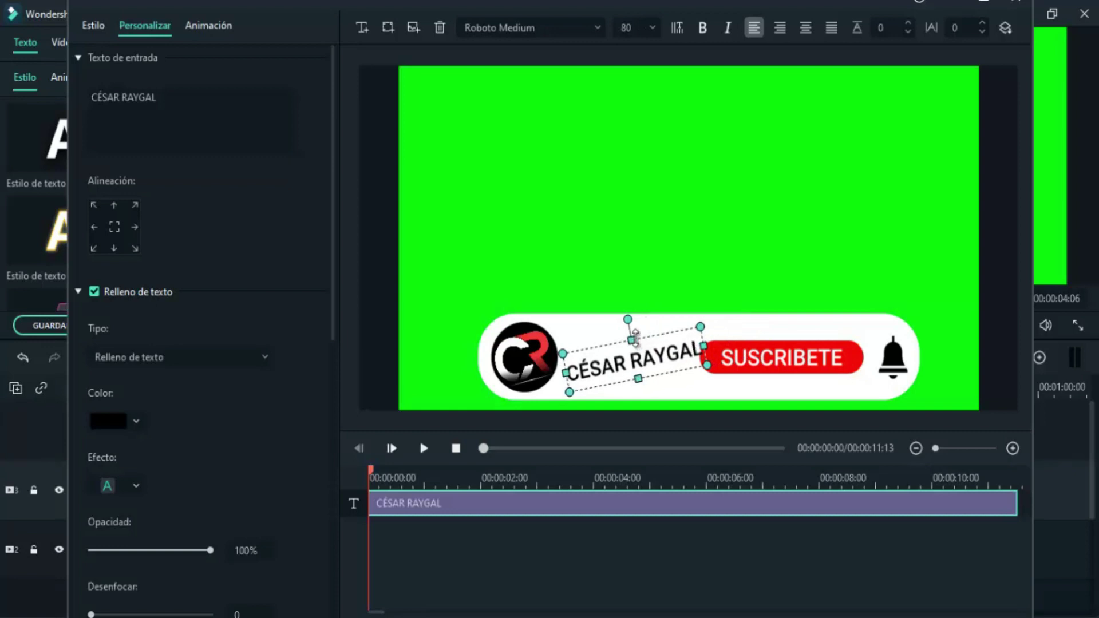
drag(628, 321, 634, 319)
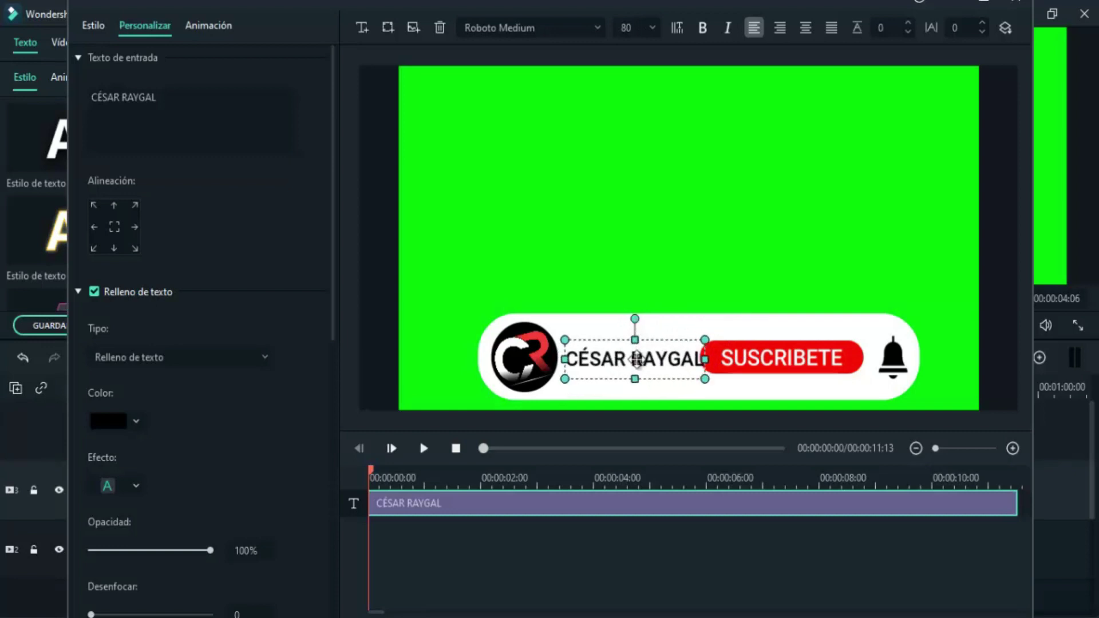
drag(635, 358, 633, 348)
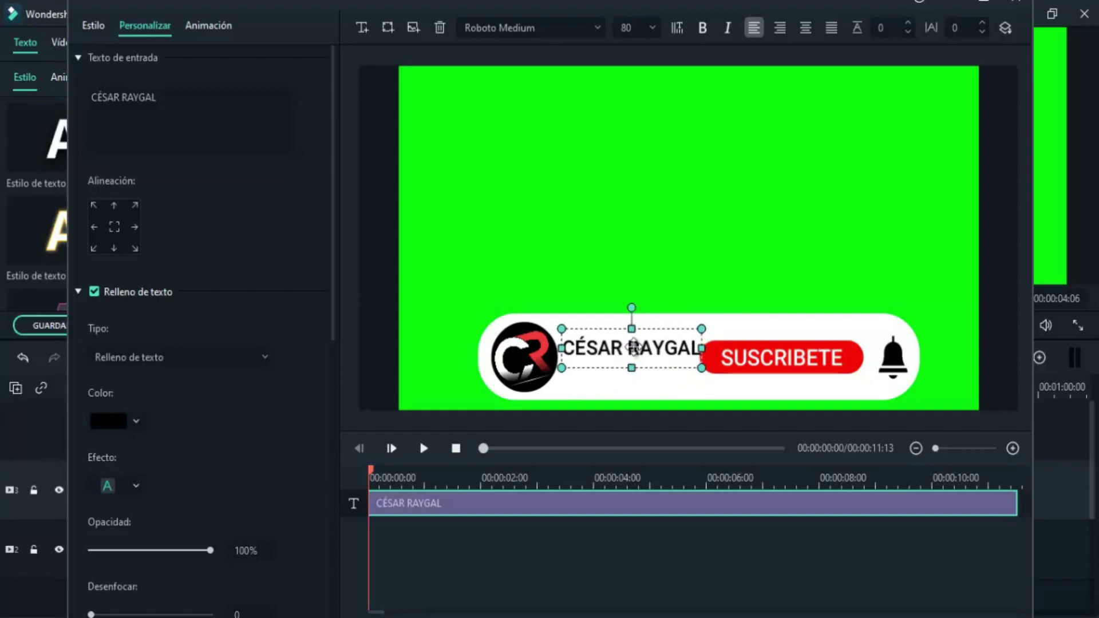
drag(699, 348, 691, 349)
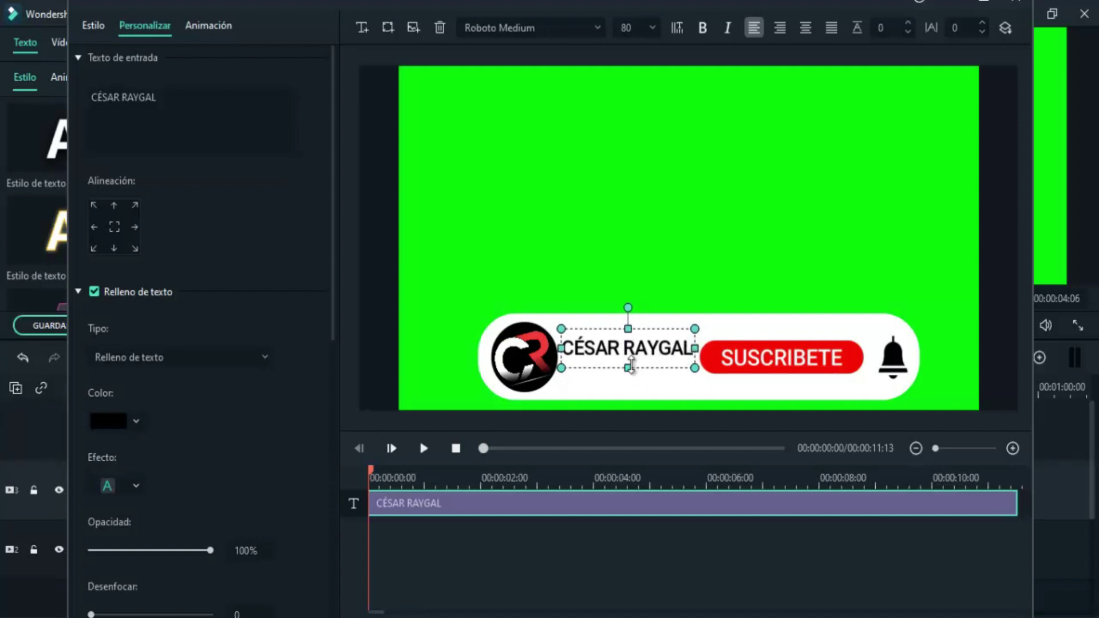
drag(629, 367, 629, 371)
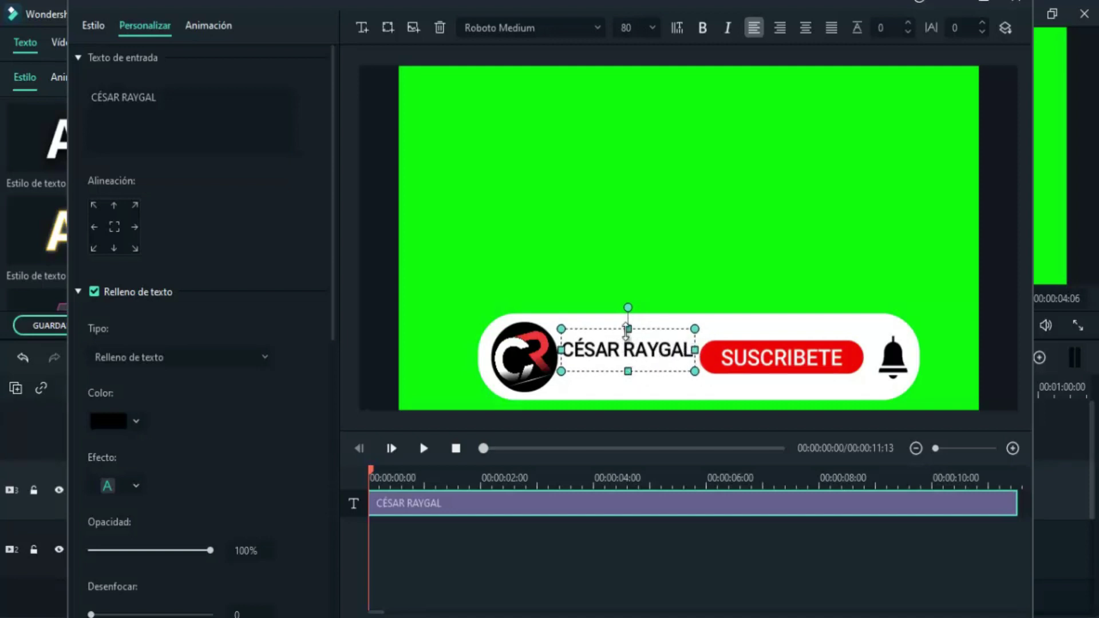
click(694, 274)
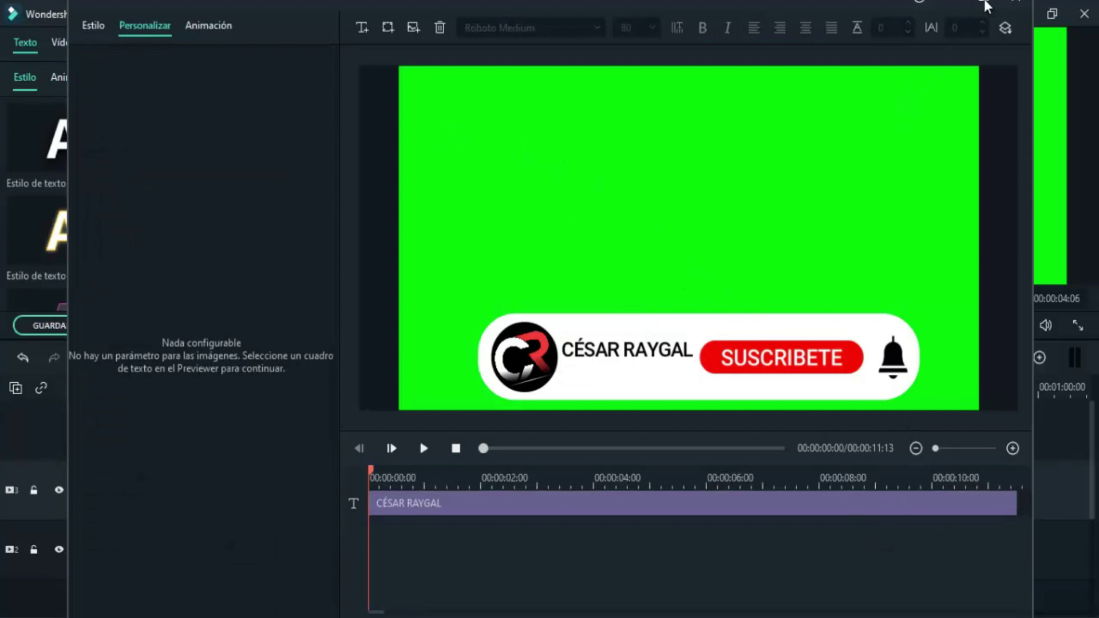
Step: Confirm the name title and add another Default Title on the track above it, spanning from about 1 second to the clips' end
click(984, 4)
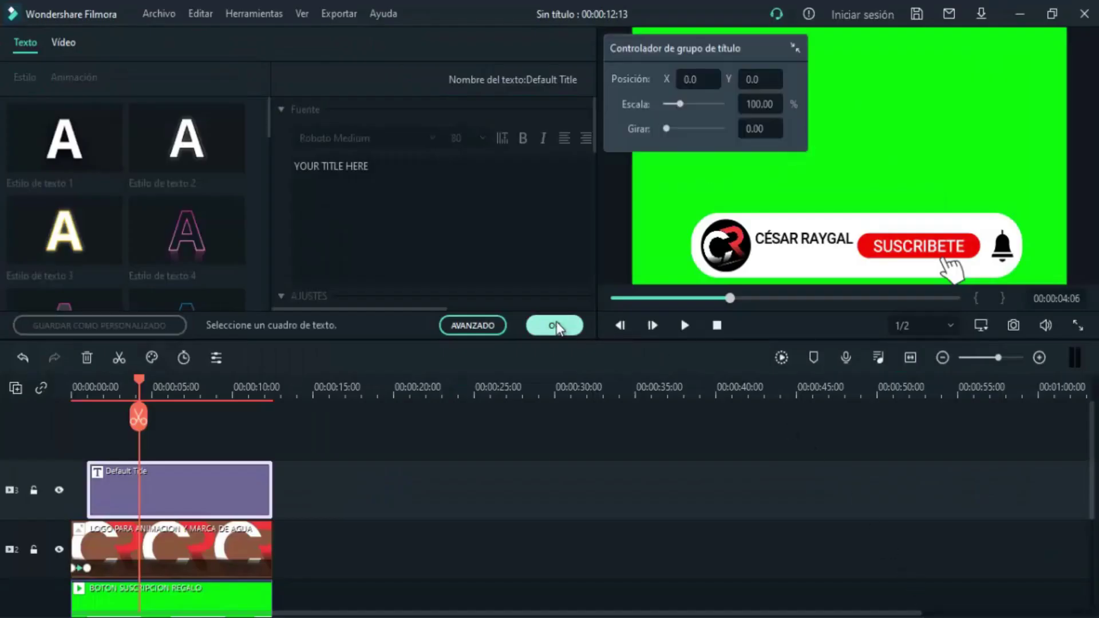
click(554, 326)
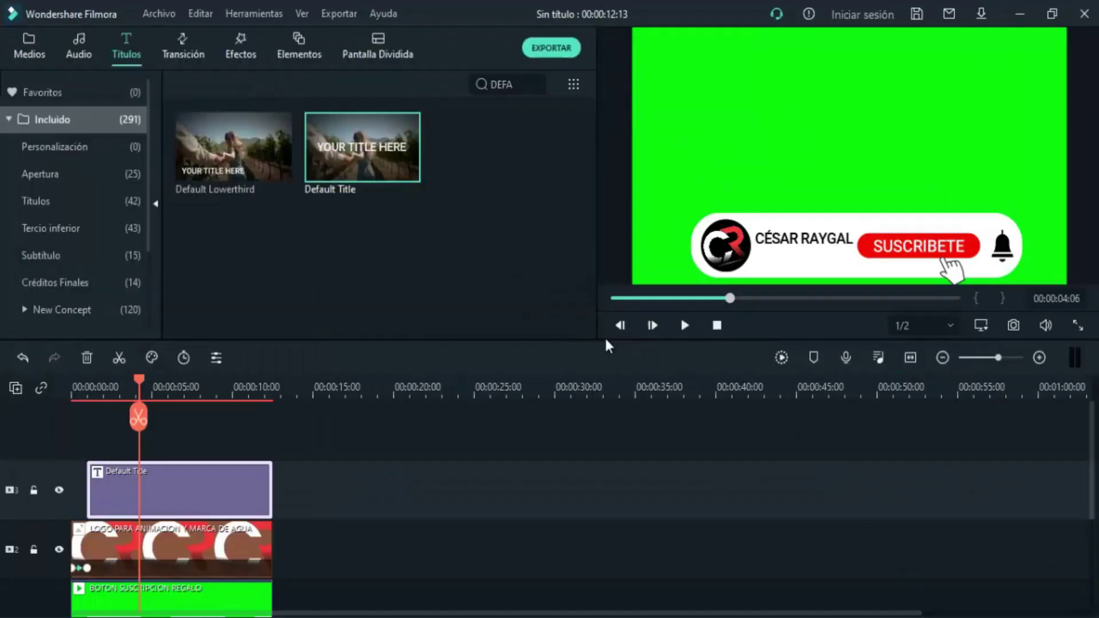
mouse_move(349, 146)
drag(358, 142, 102, 442)
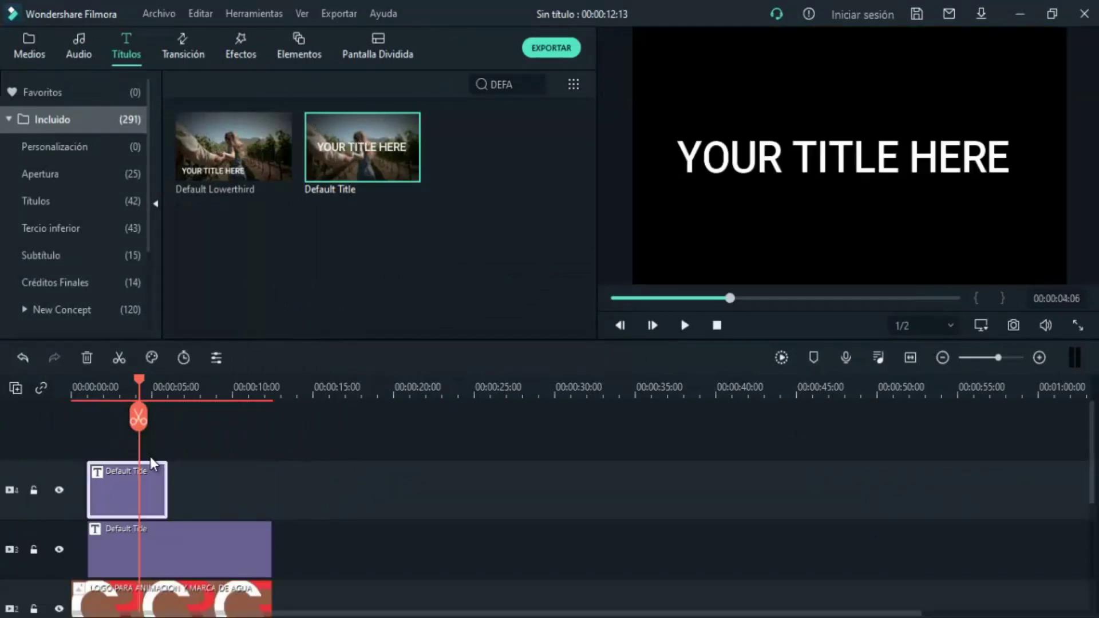
drag(164, 480, 271, 474)
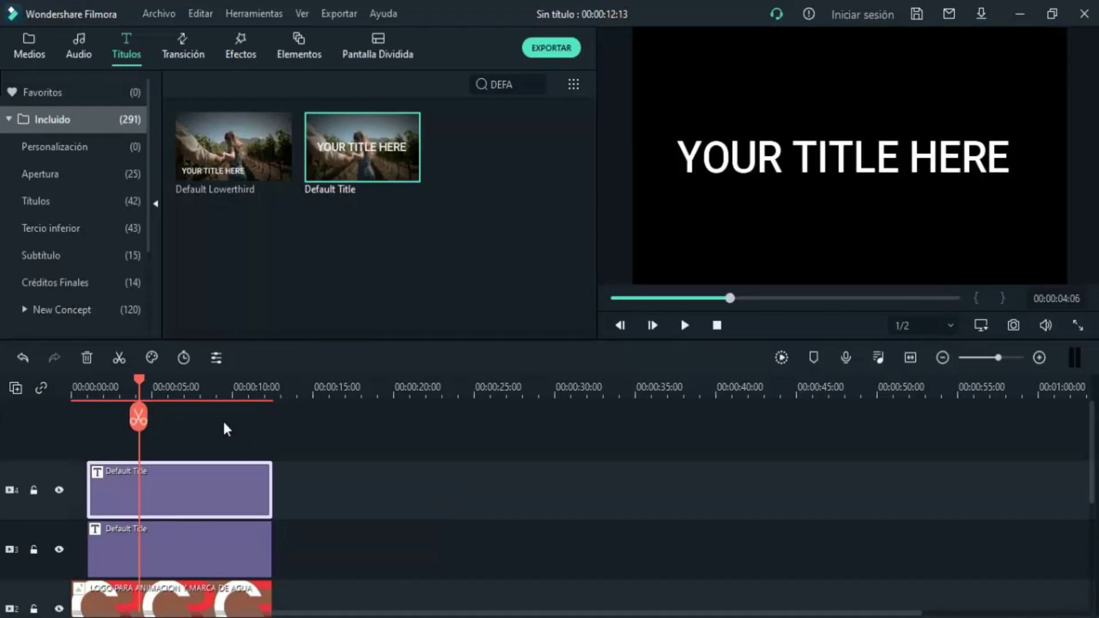
Step: Open the new title in the advanced editor and replace its placeholder text with "tutoriales" in lowercase
double_click(190, 483)
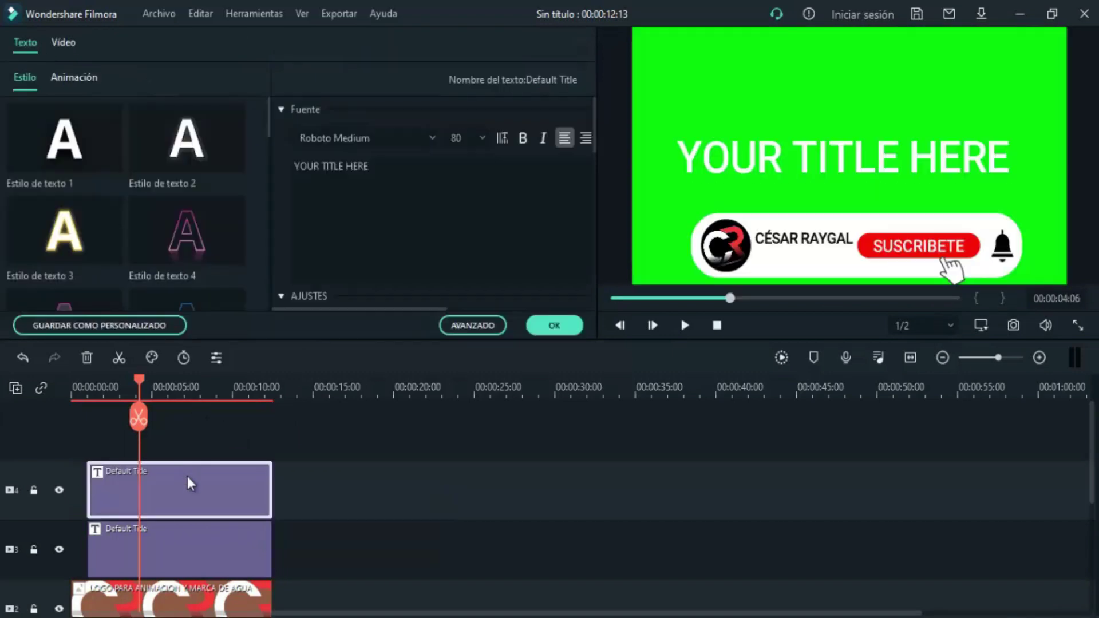
click(464, 330)
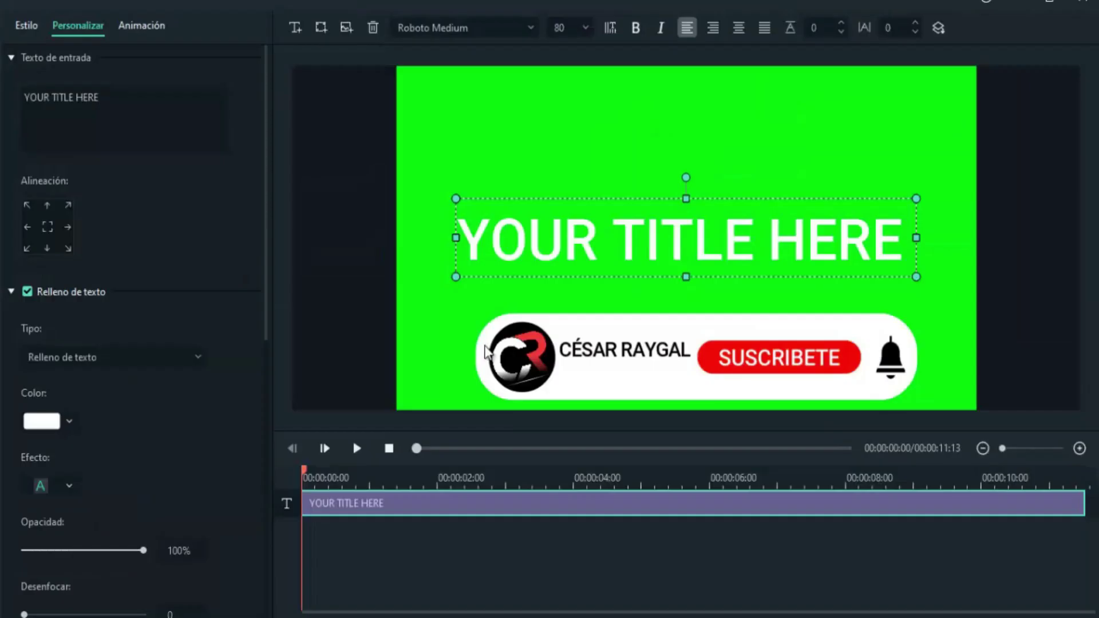
drag(126, 101, 5, 101)
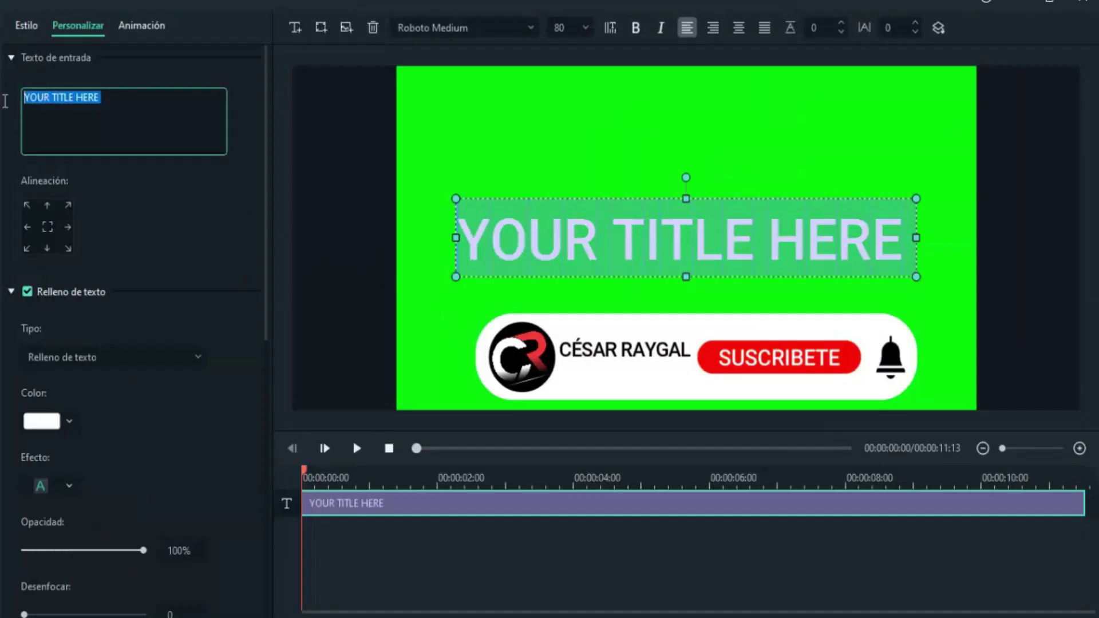
text(TUTORIALES)
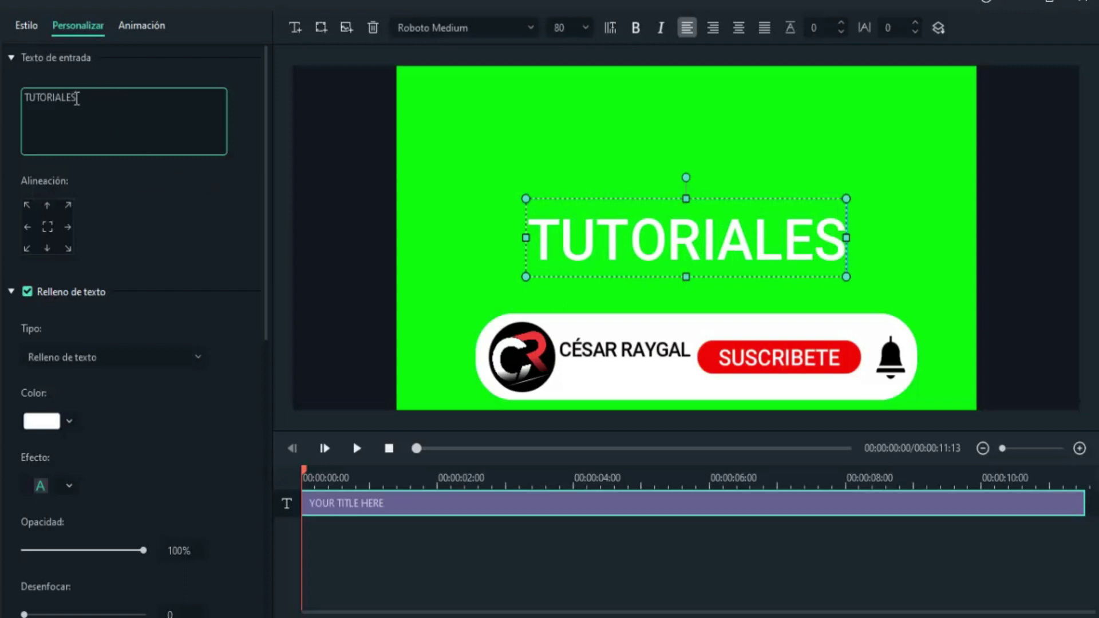
drag(77, 99, 3, 99)
key(BackSpace)
text(tut)
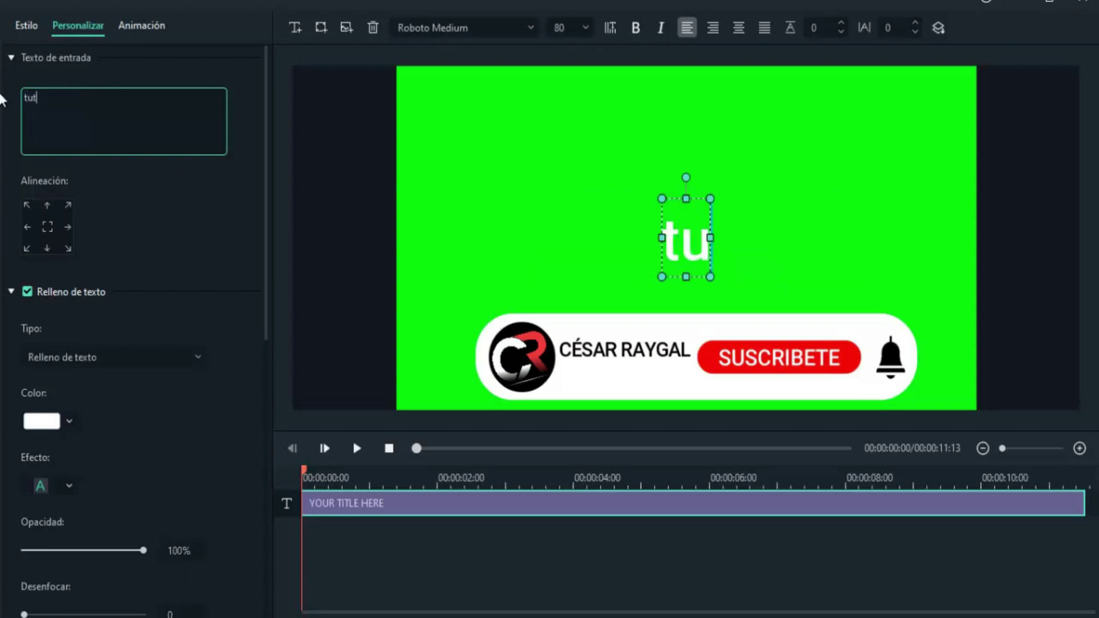
text(oriales)
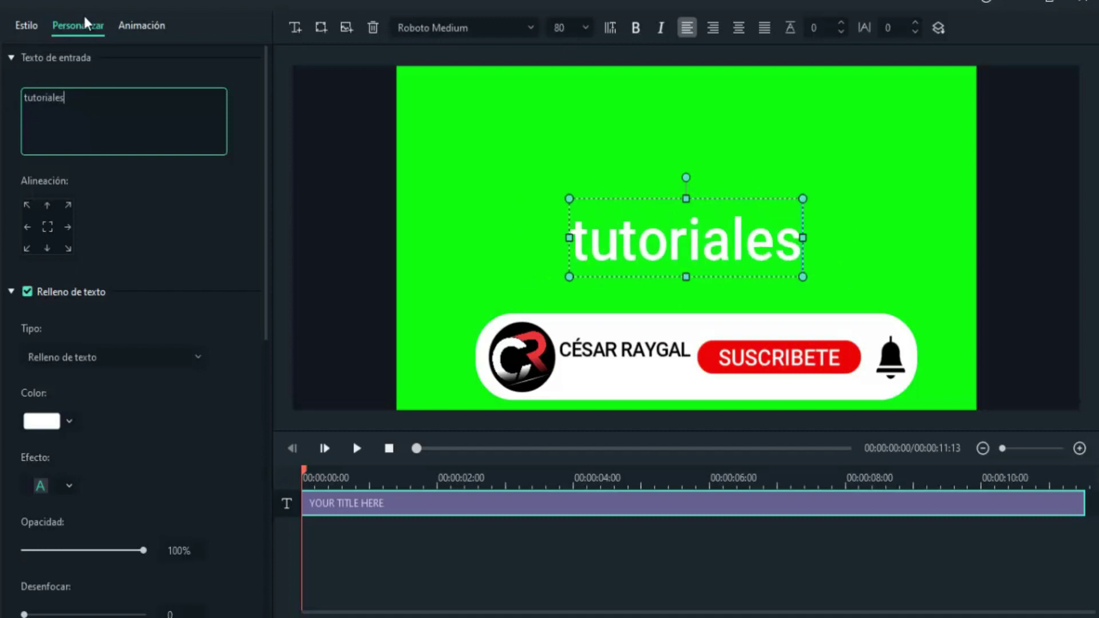
Step: Set the font of the "tutoriales" text to The Breakdown
click(449, 28)
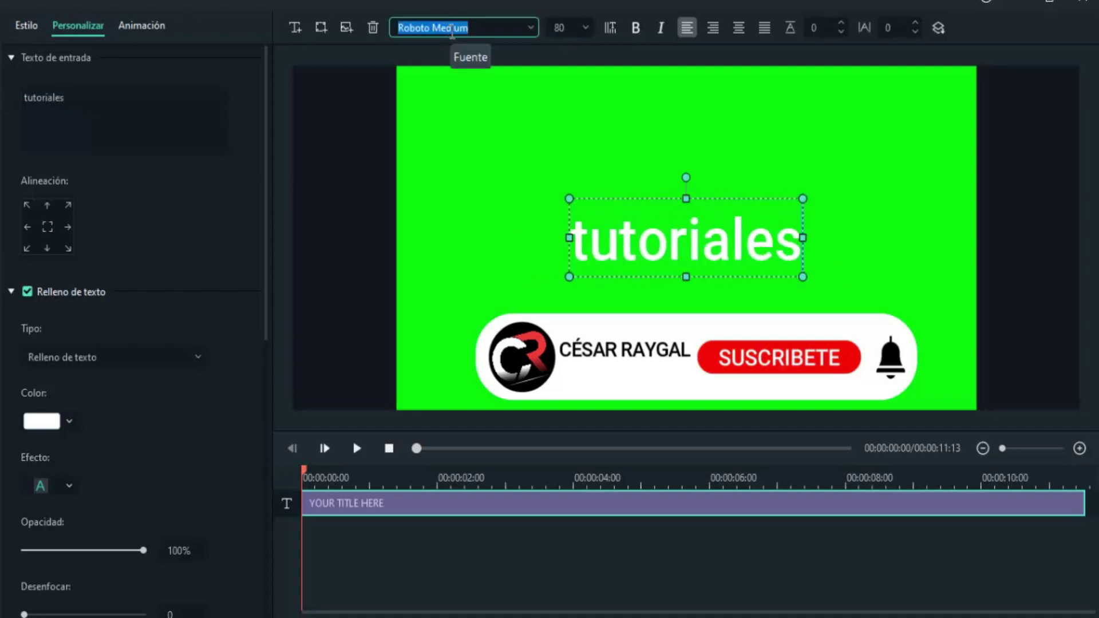
scroll(452, 32, down, 3)
scroll(452, 32, down, 4)
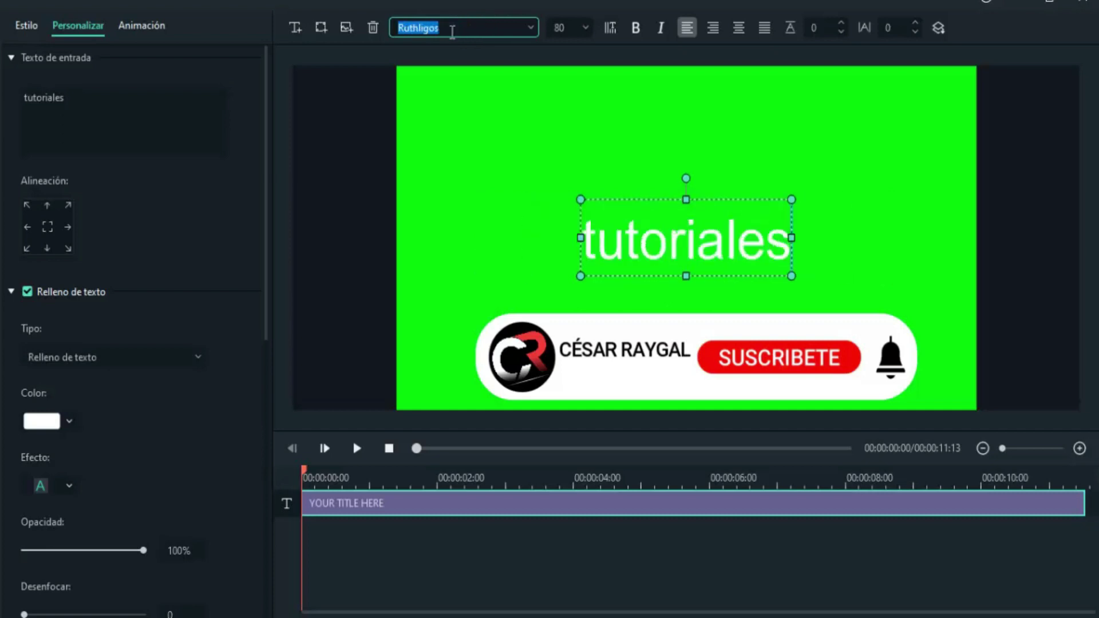
key(End)
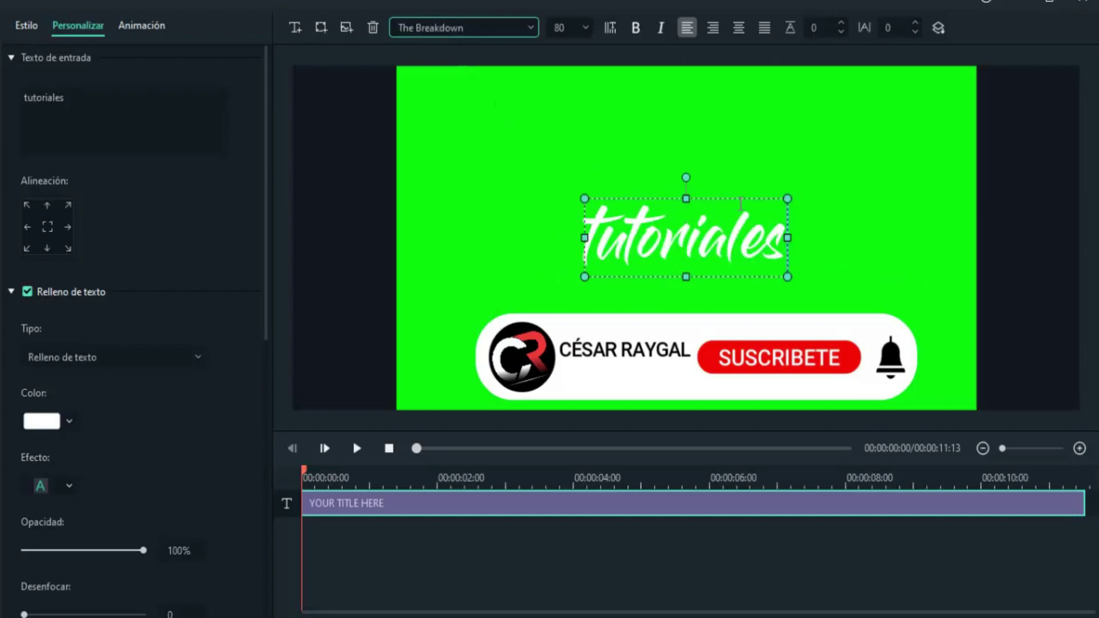
Step: Shrink the "tutoriales" text to about two thirds of its size and set its fill color to black
drag(787, 198, 719, 241)
click(69, 422)
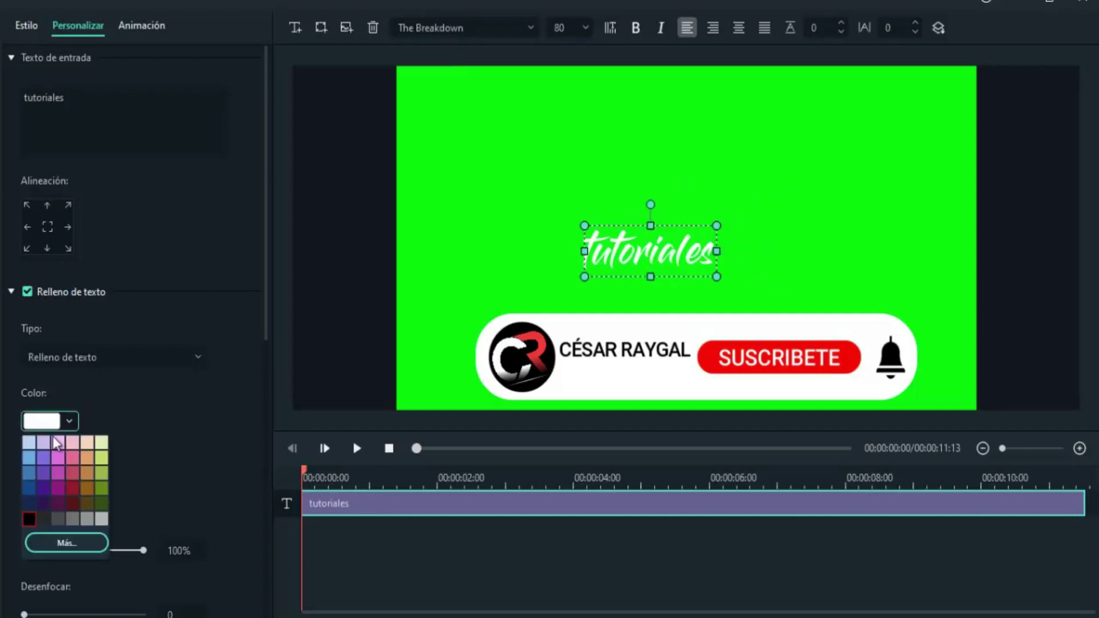
click(26, 521)
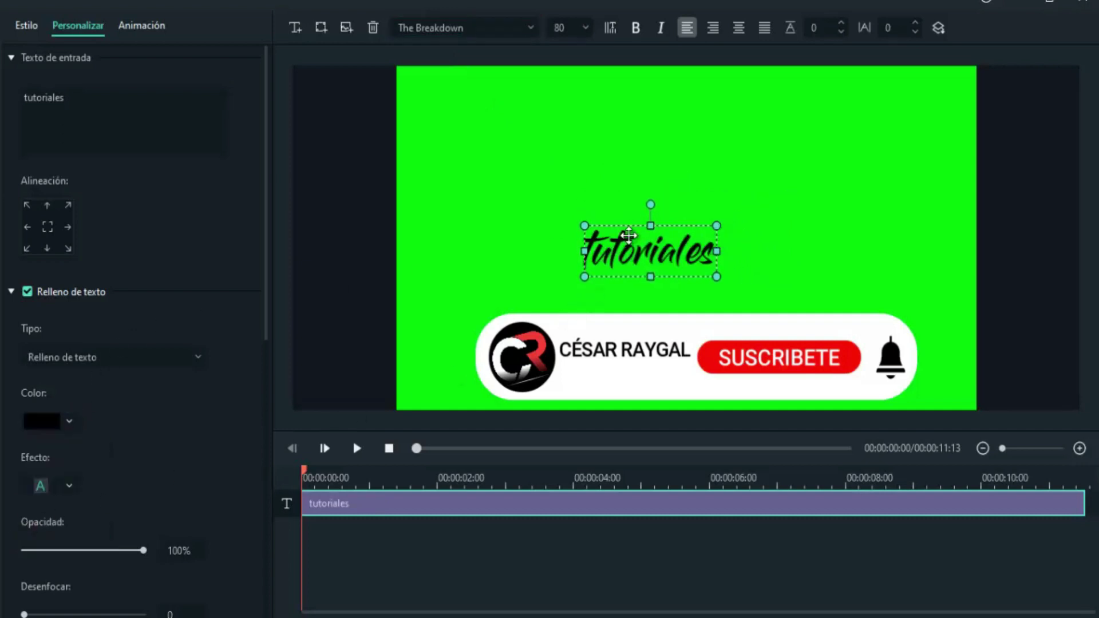
Step: Place the "tutoriales" text just below the channel name, scaled down and tilted slightly upward, and confirm the title
drag(637, 233, 616, 354)
drag(694, 399, 662, 385)
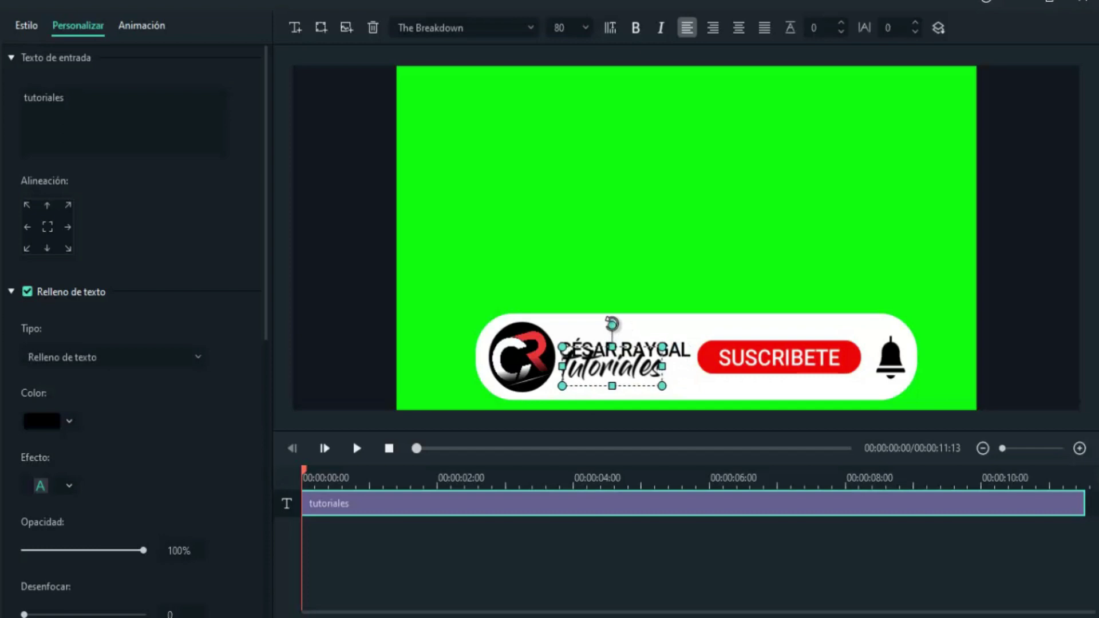
drag(610, 324, 608, 329)
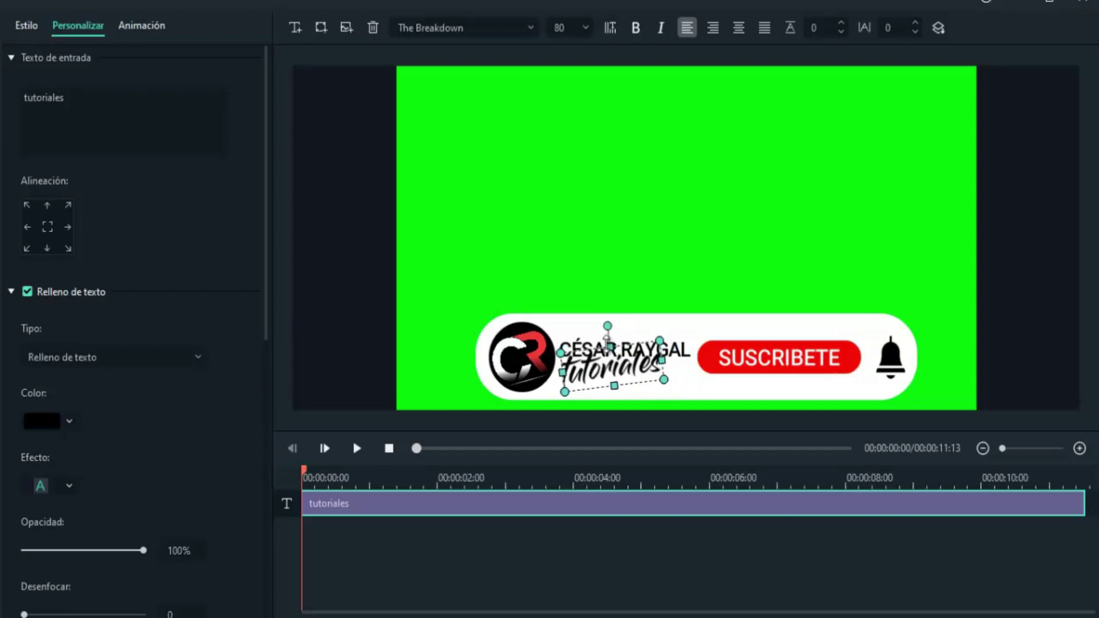
drag(601, 376, 608, 385)
click(703, 279)
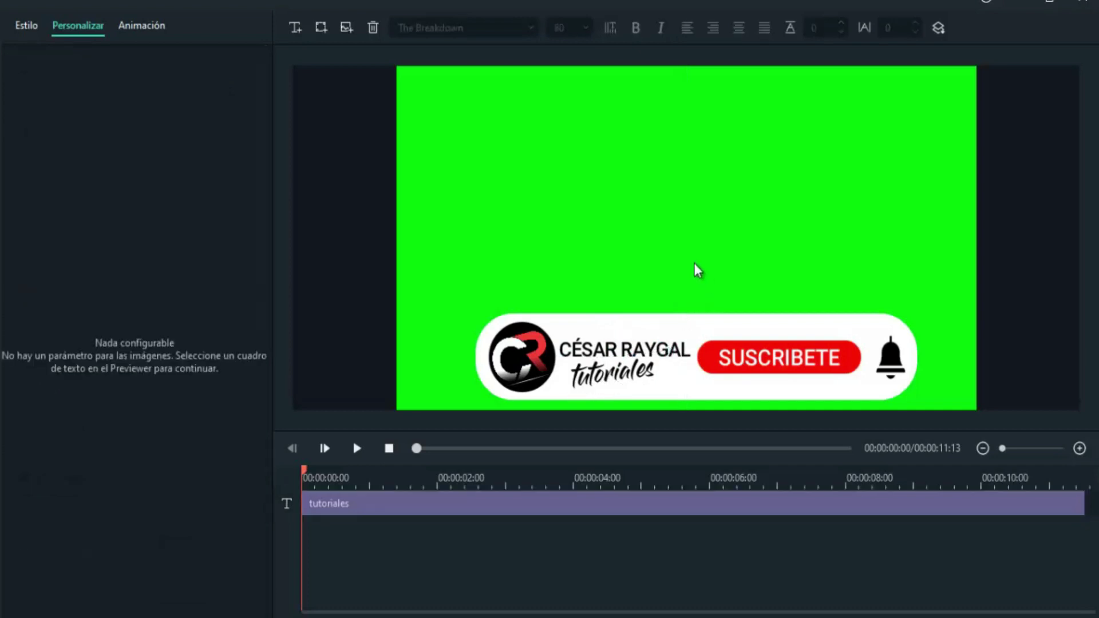
click(628, 369)
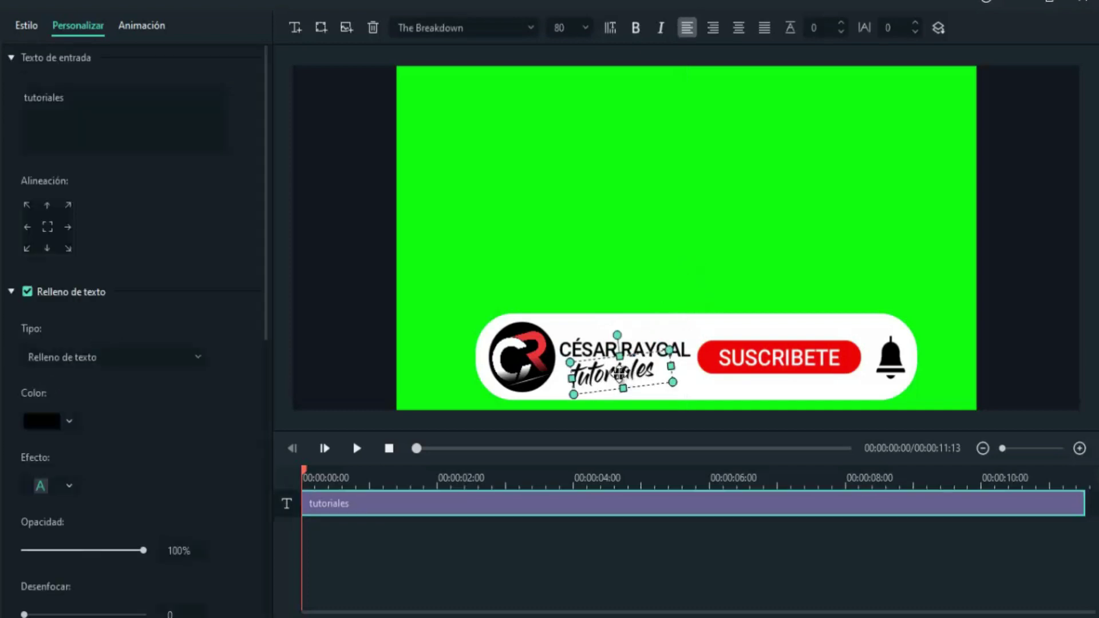
click(704, 282)
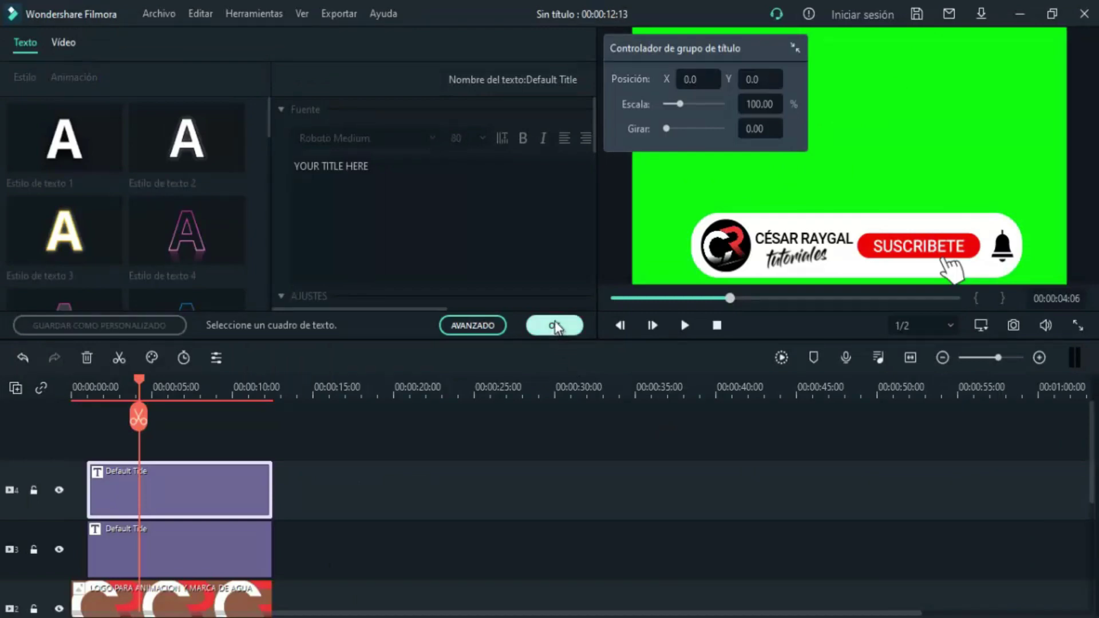
click(554, 326)
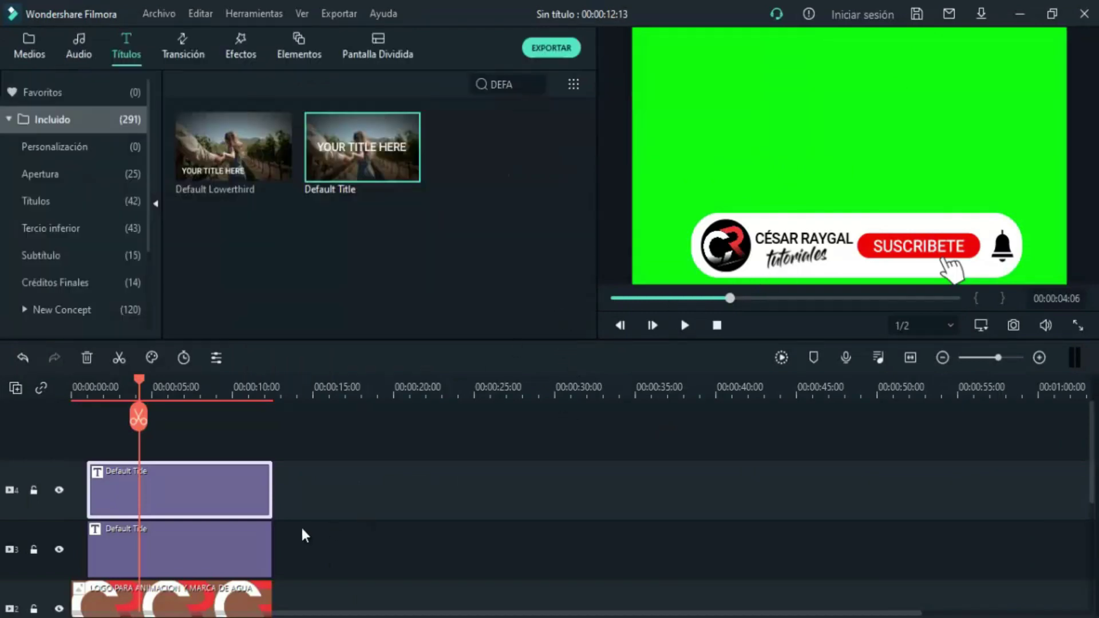
Step: Apply the Mecanografía text animation to the "tutoriales" title and nudge the text slightly toward the logo
click(228, 489)
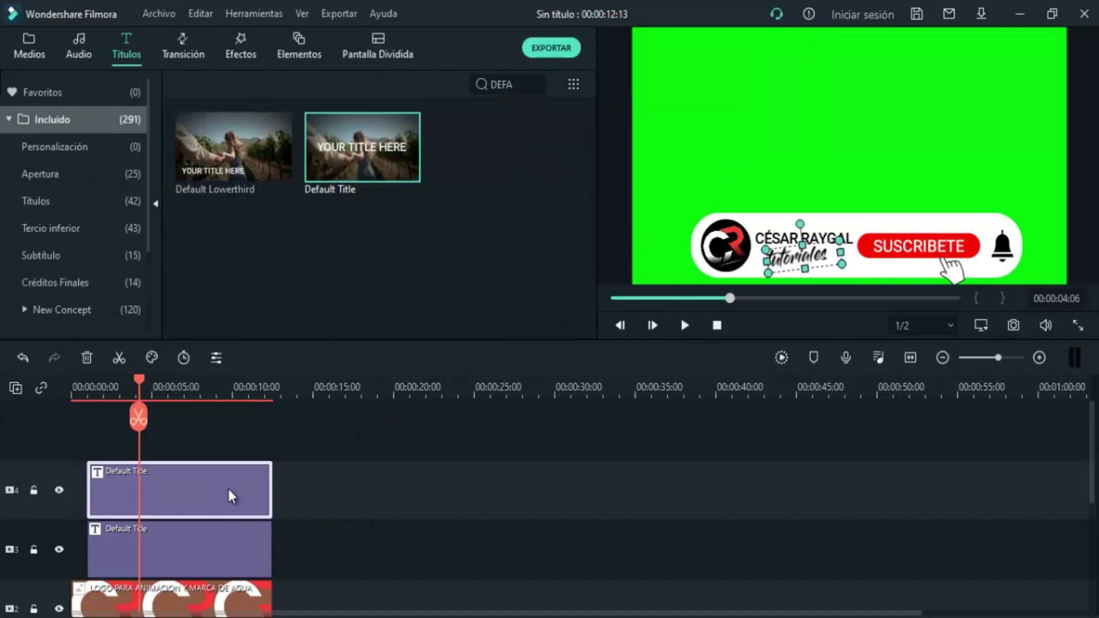
double_click(198, 487)
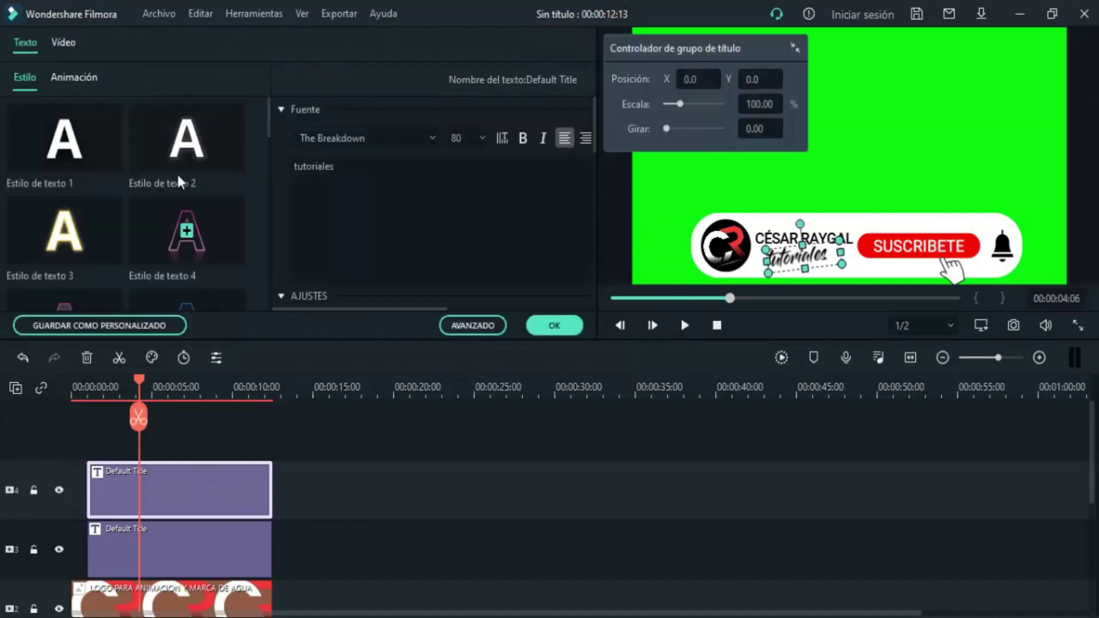
click(74, 80)
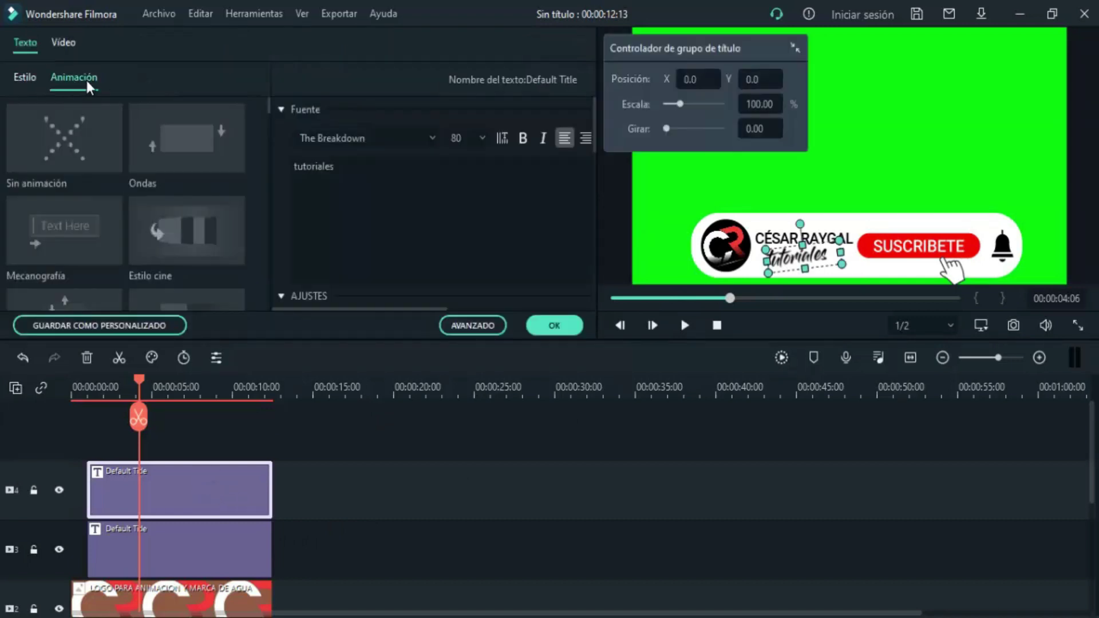
click(90, 221)
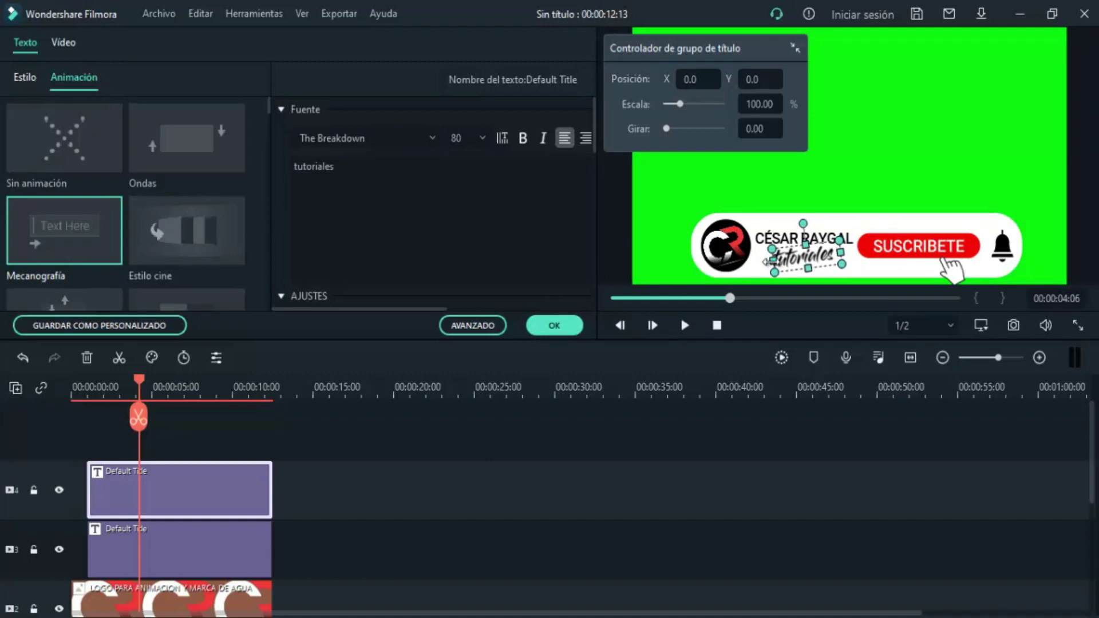
drag(766, 262, 761, 262)
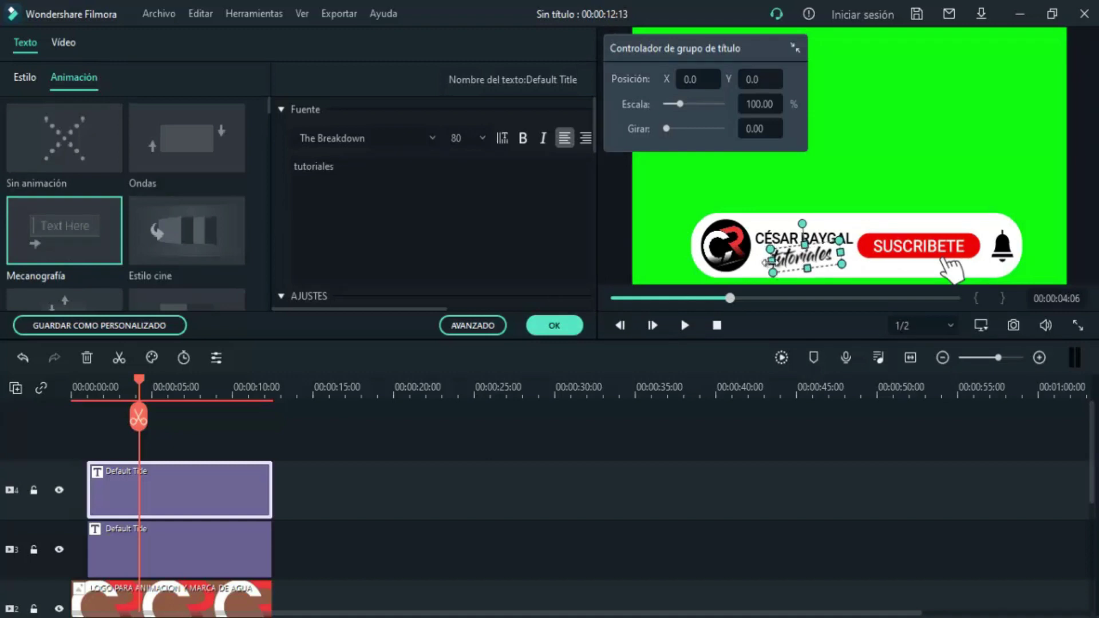
click(554, 325)
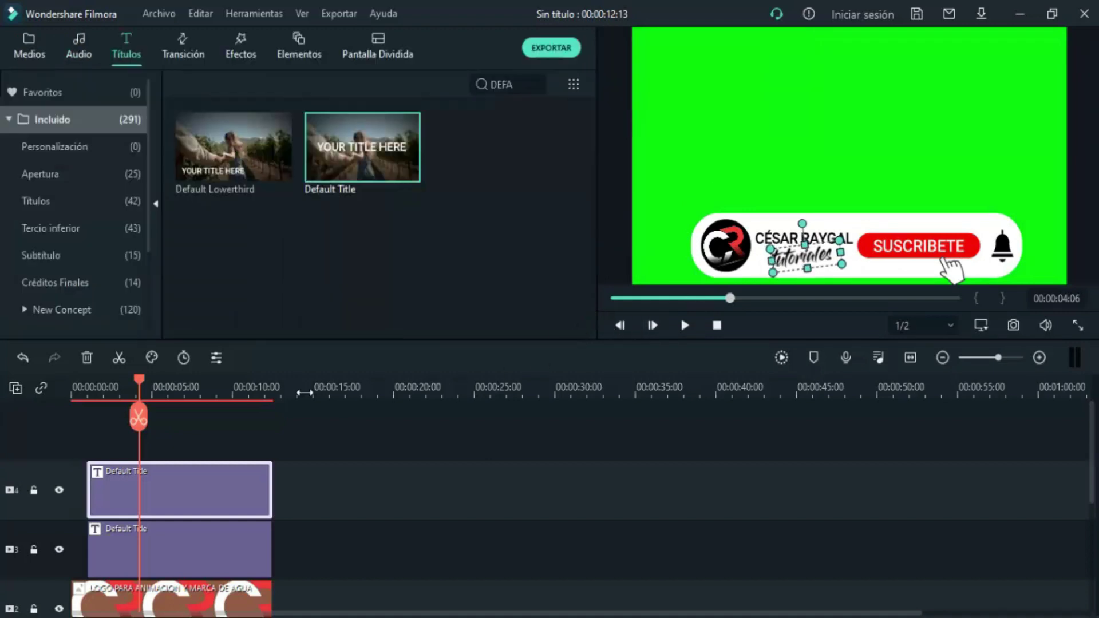
Step: Play the composition from the start to check the animations, and move the playhead to 00:00:05:15
click(717, 327)
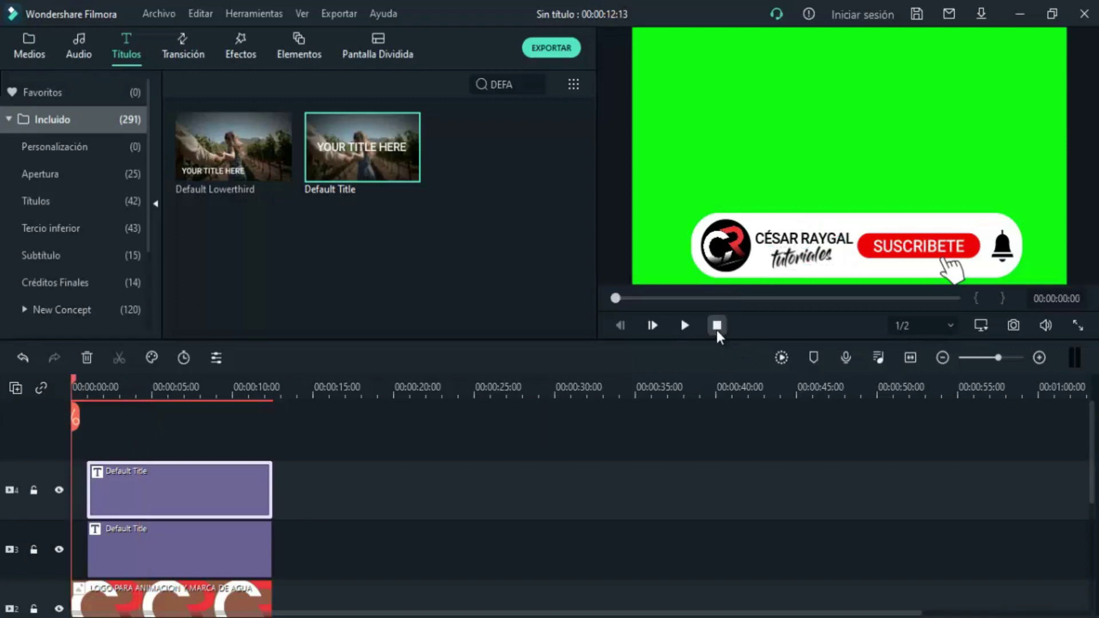
click(686, 331)
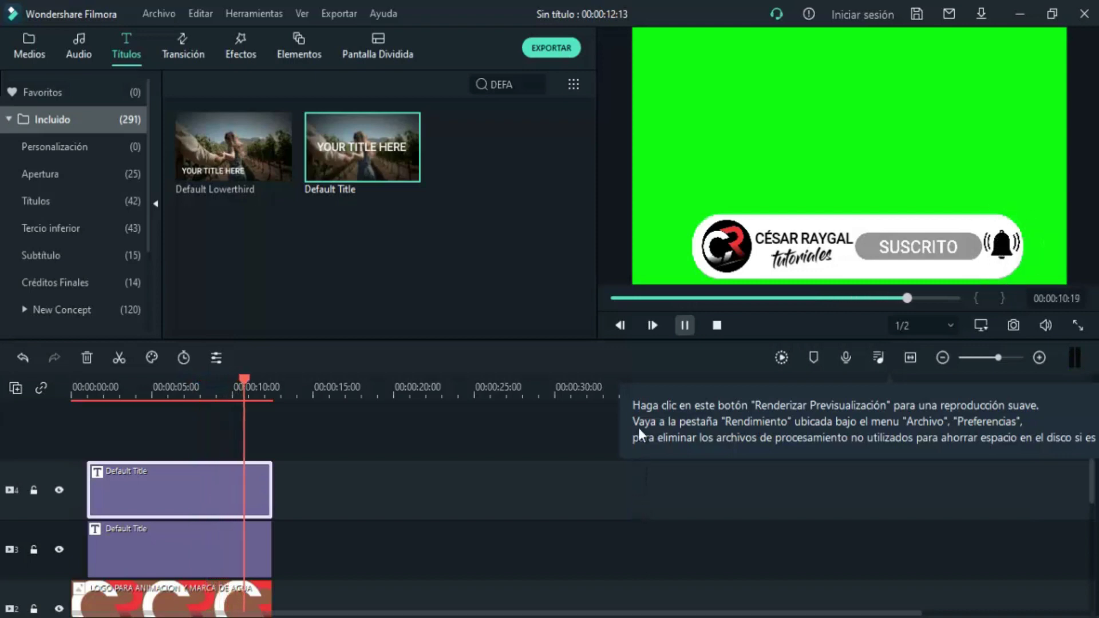
click(717, 324)
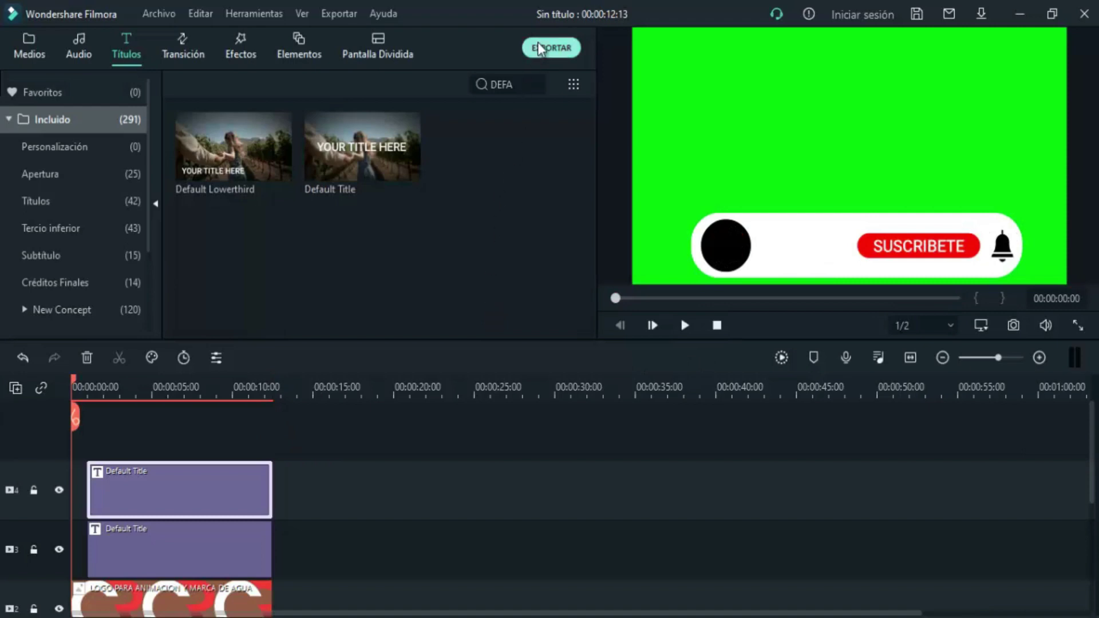
click(161, 389)
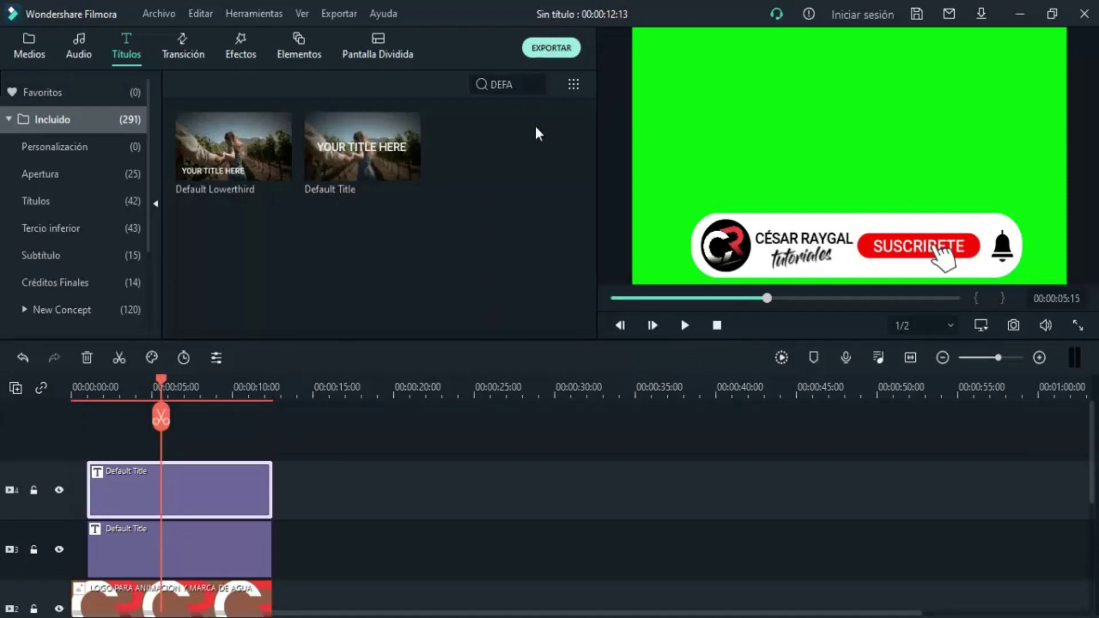
Step: Set up a local MP4 export named "boton", saved in the VIDEO - NUEVO VIDEO REGALO BOTON DE SUSCRIPCION folder
key(ctrl+e)
drag(584, 140, 414, 133)
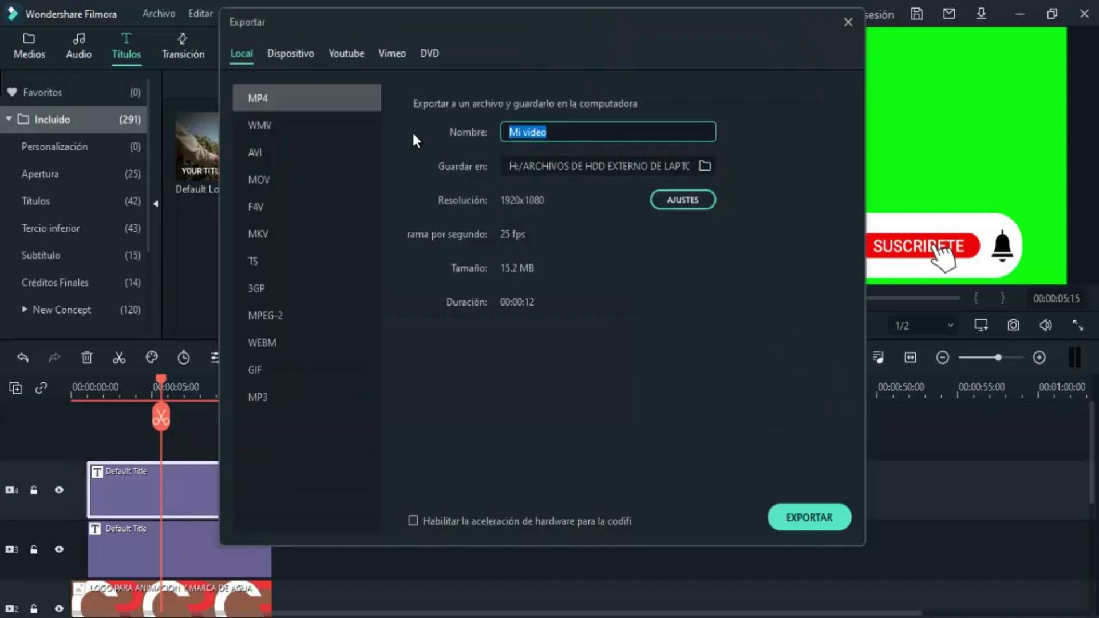
text(boton)
click(703, 165)
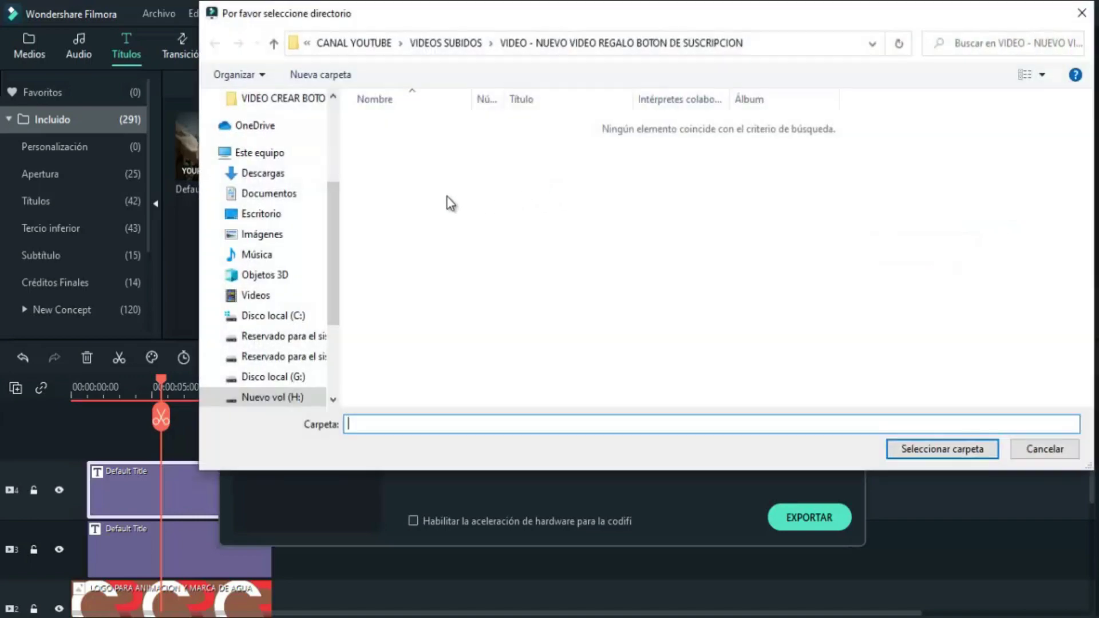
click(906, 449)
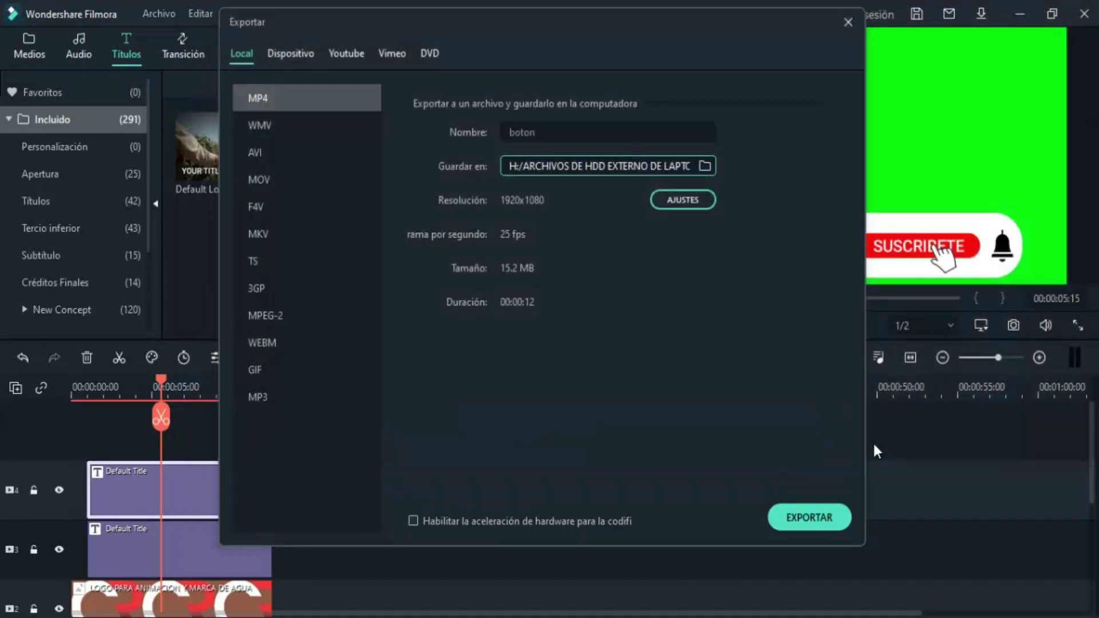
Step: Set the export frame rate to 30 fps, export the video as boton.mp4, and close the finished export
click(683, 199)
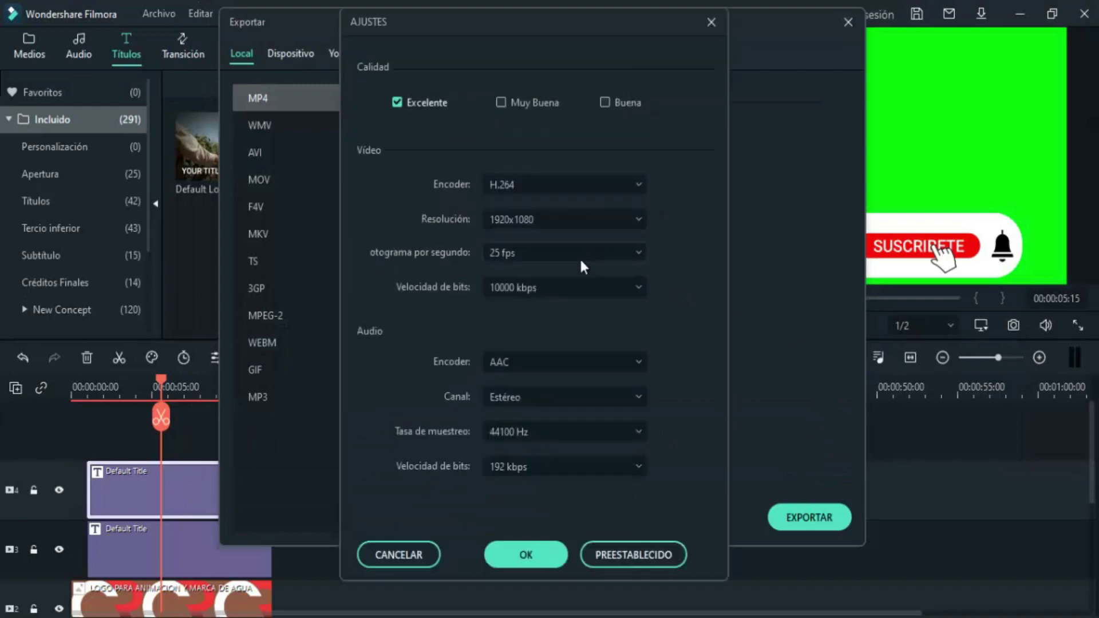
click(524, 253)
click(511, 420)
click(535, 559)
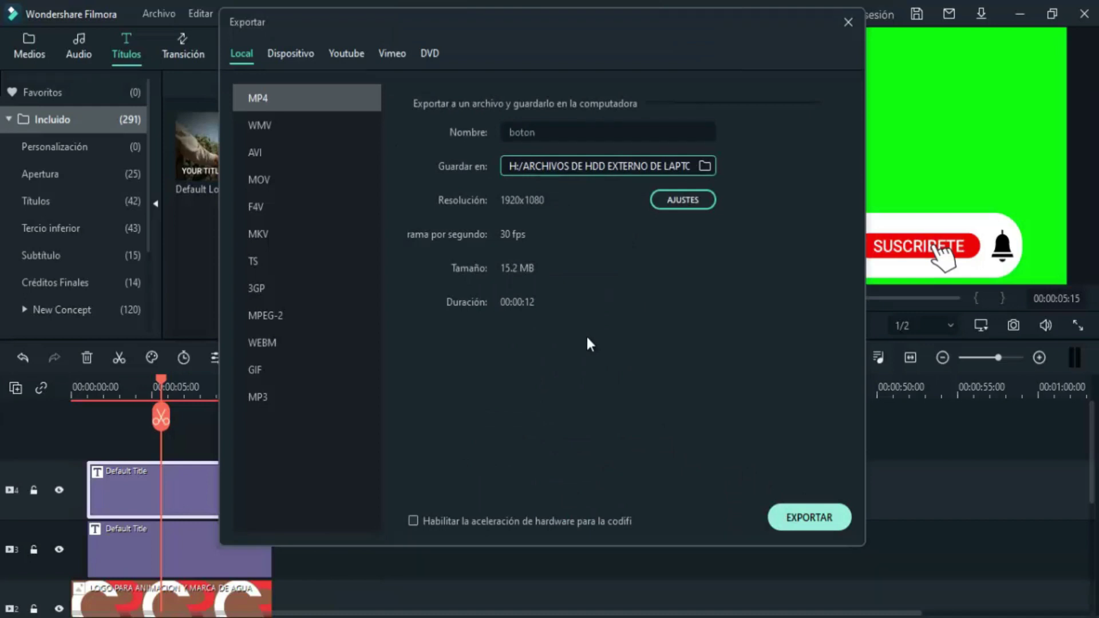
key(Escape)
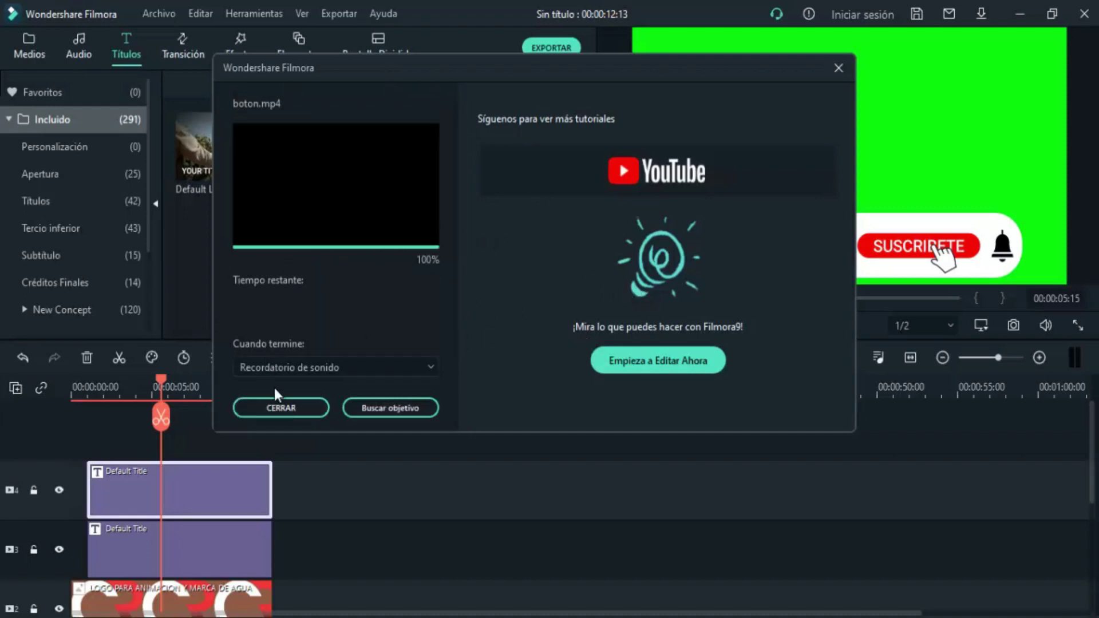
click(286, 408)
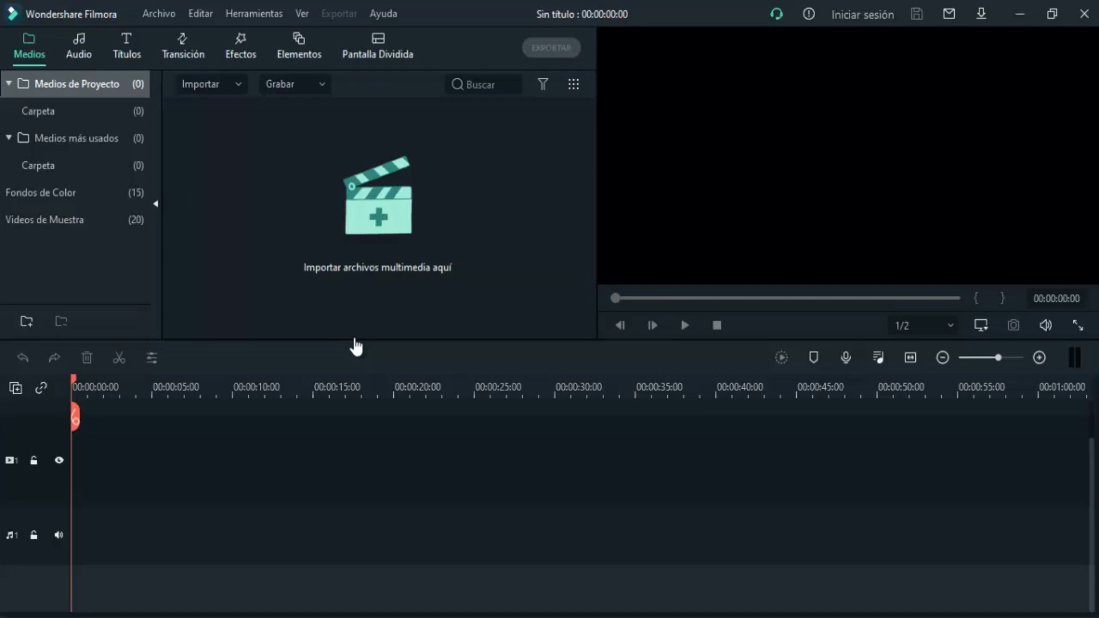
Step: Import the exported "boton" video and the beach clip "Pexels Videos 1739010" into the empty project's media
click(380, 214)
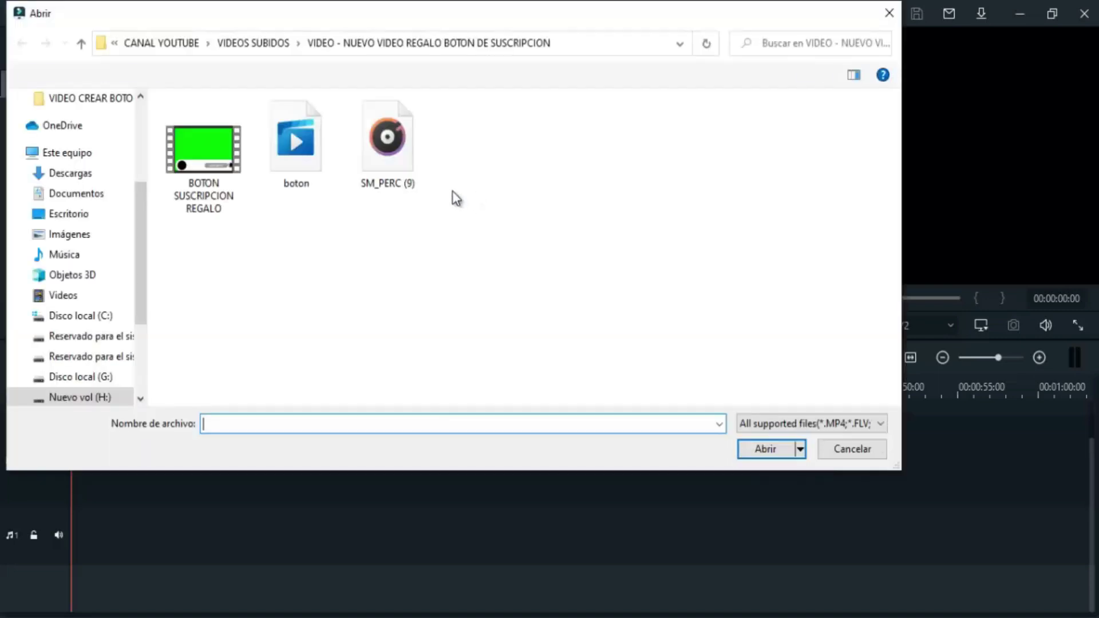
click(292, 177)
click(765, 449)
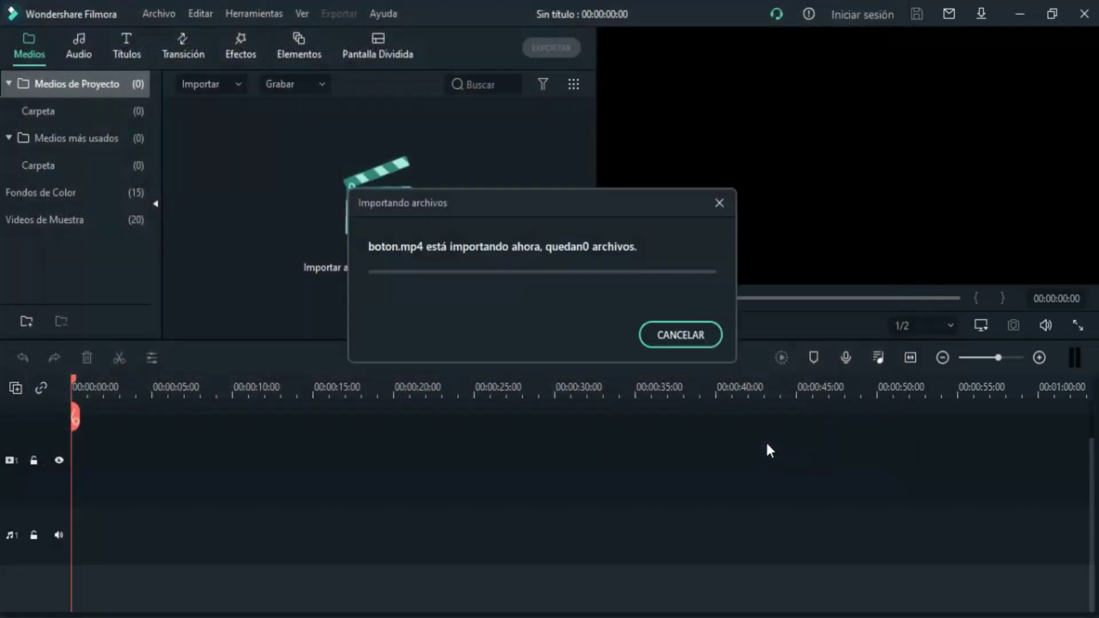
double_click(376, 181)
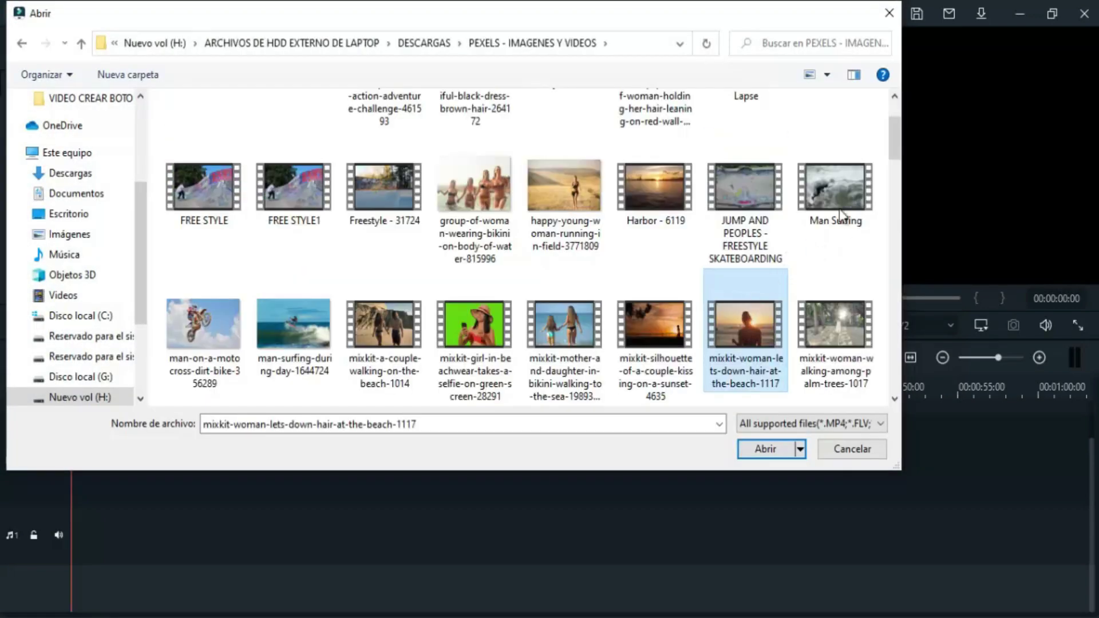
drag(895, 146, 895, 234)
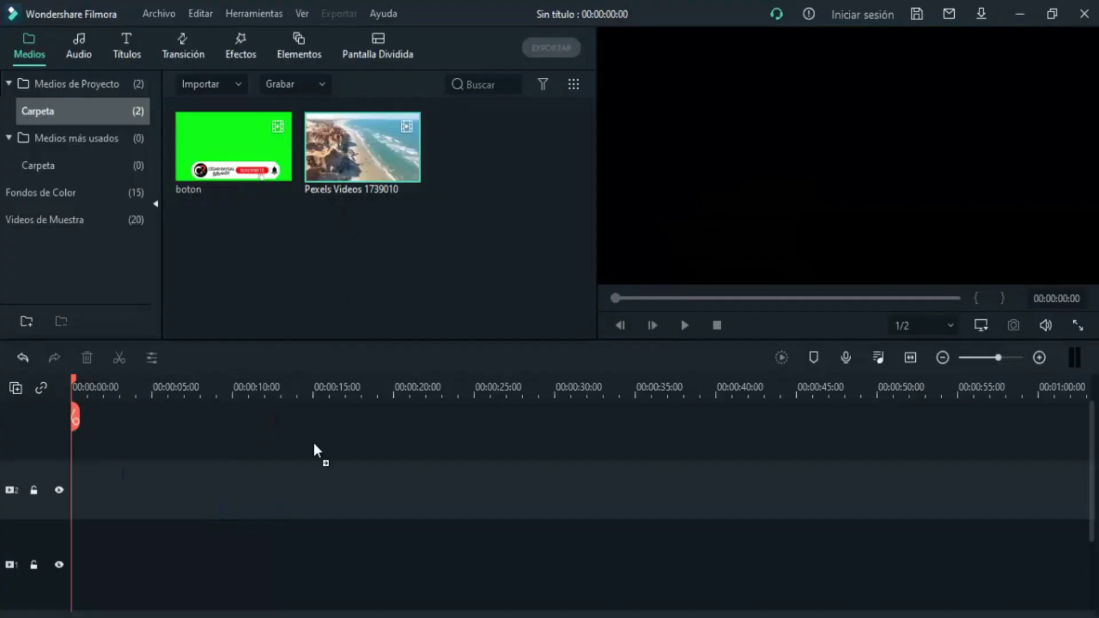
Step: Place the beach clip at the start of track 1, keeping the project at 1920 x 1080 25fps, and the boton clip on track 2
drag(314, 443, 67, 539)
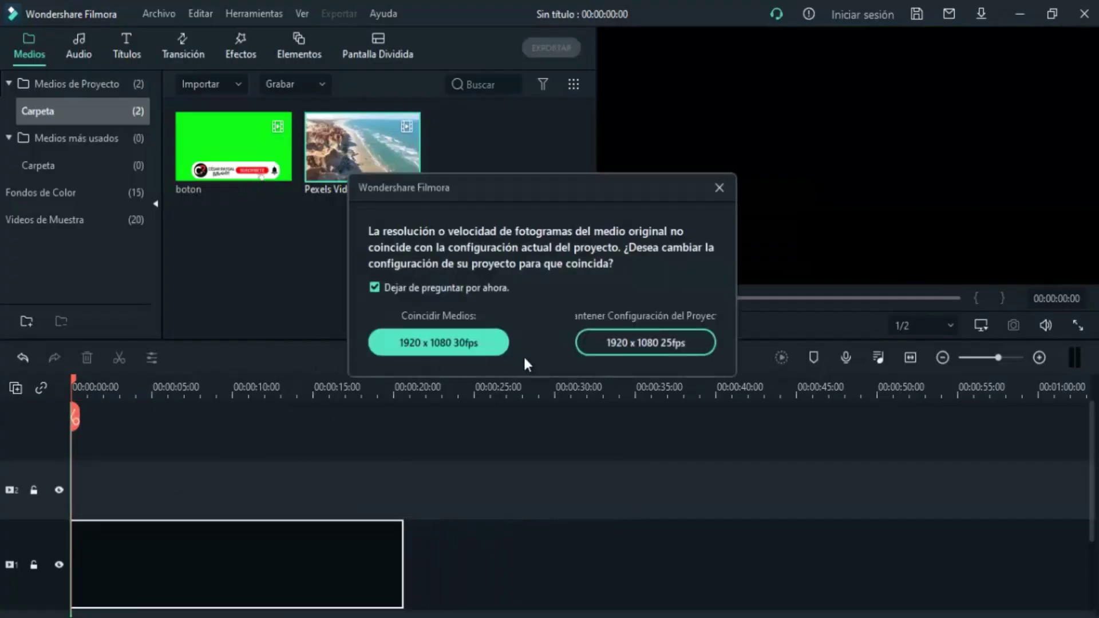
click(609, 343)
drag(235, 143, 113, 493)
Step: Remove the green background of the boton clip with Chroma Key, with the playhead at 00:00:08:05
click(204, 391)
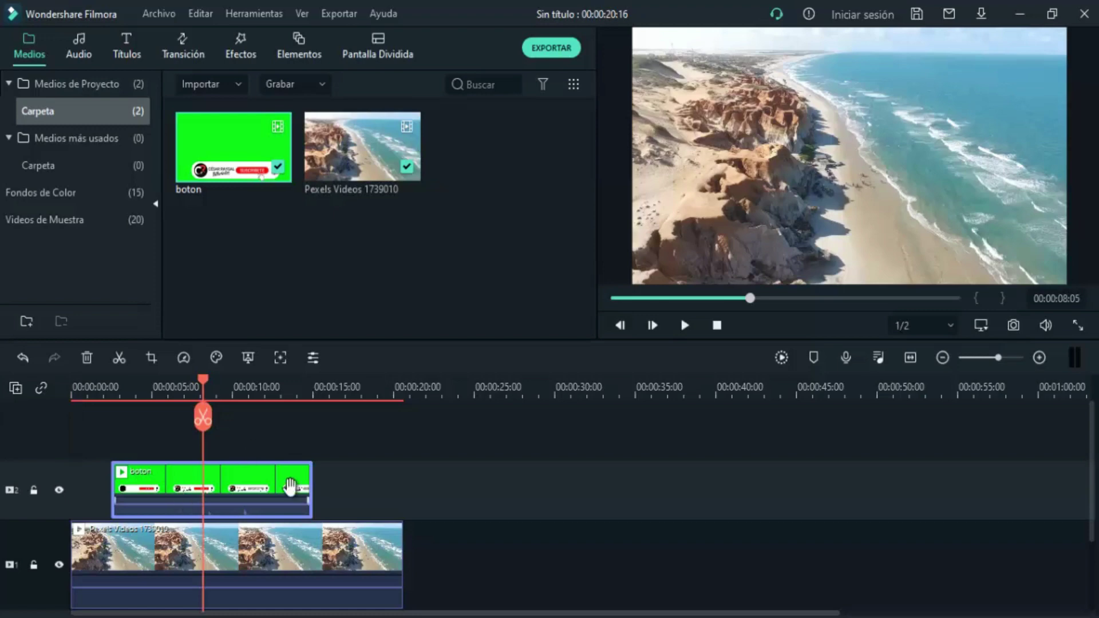
double_click(240, 475)
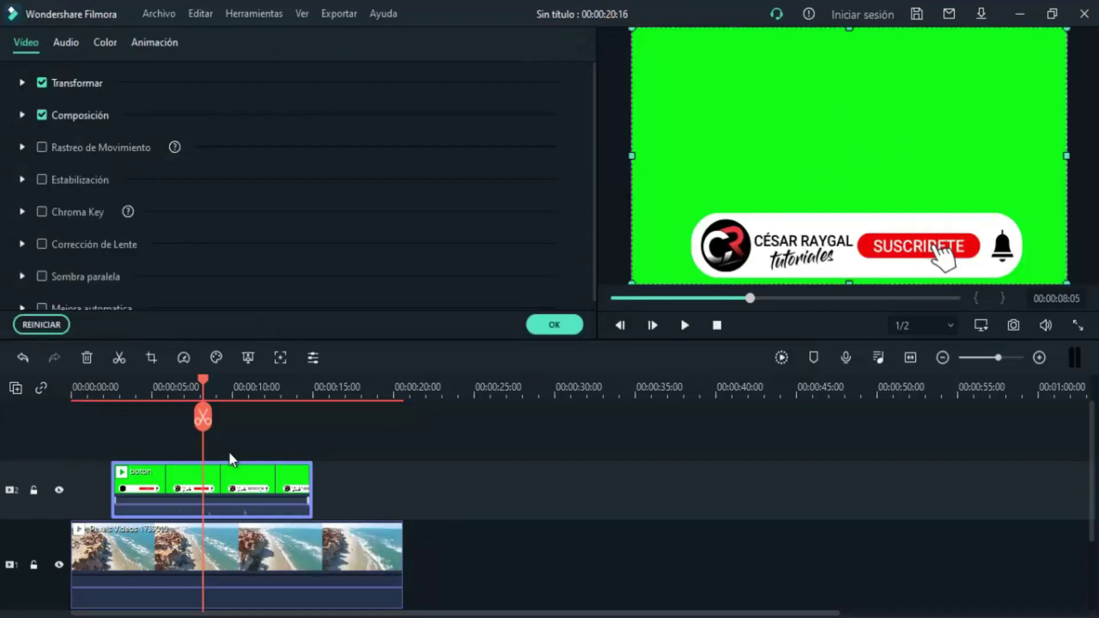
click(42, 212)
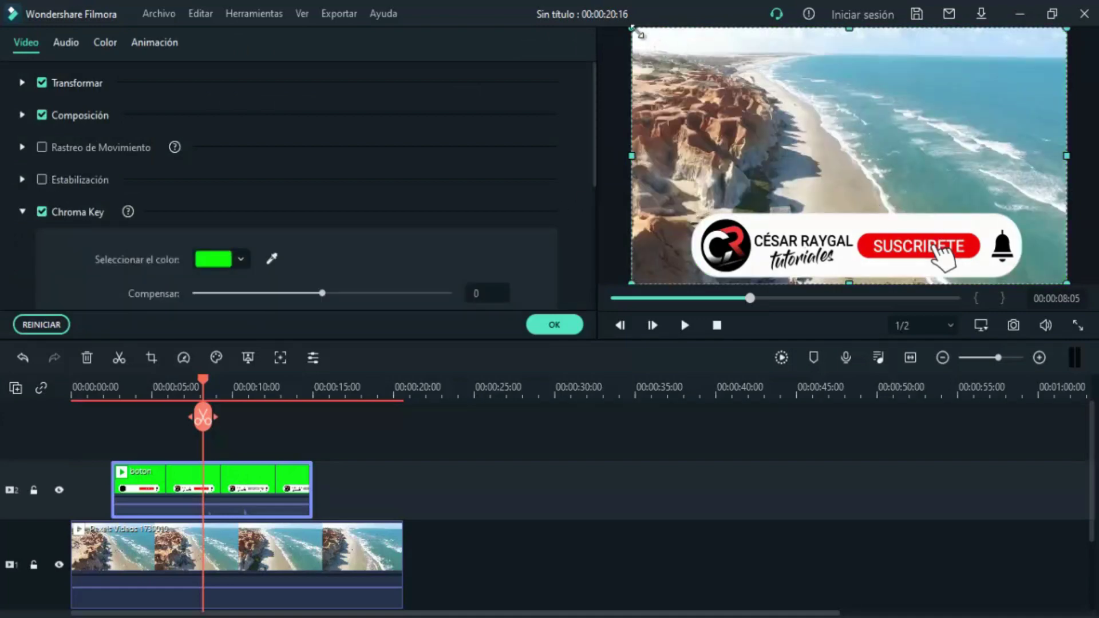
Step: Scale the boton overlay down slightly, shift it a little inward from the frame's right edge, and confirm the clip settings
drag(634, 30, 710, 74)
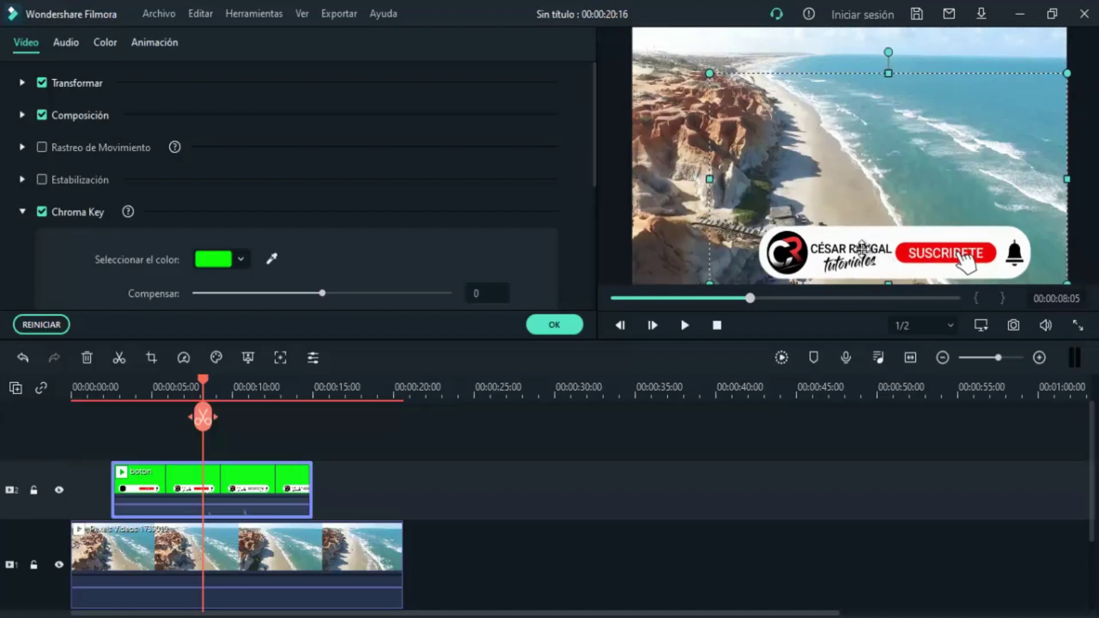
drag(848, 249, 845, 250)
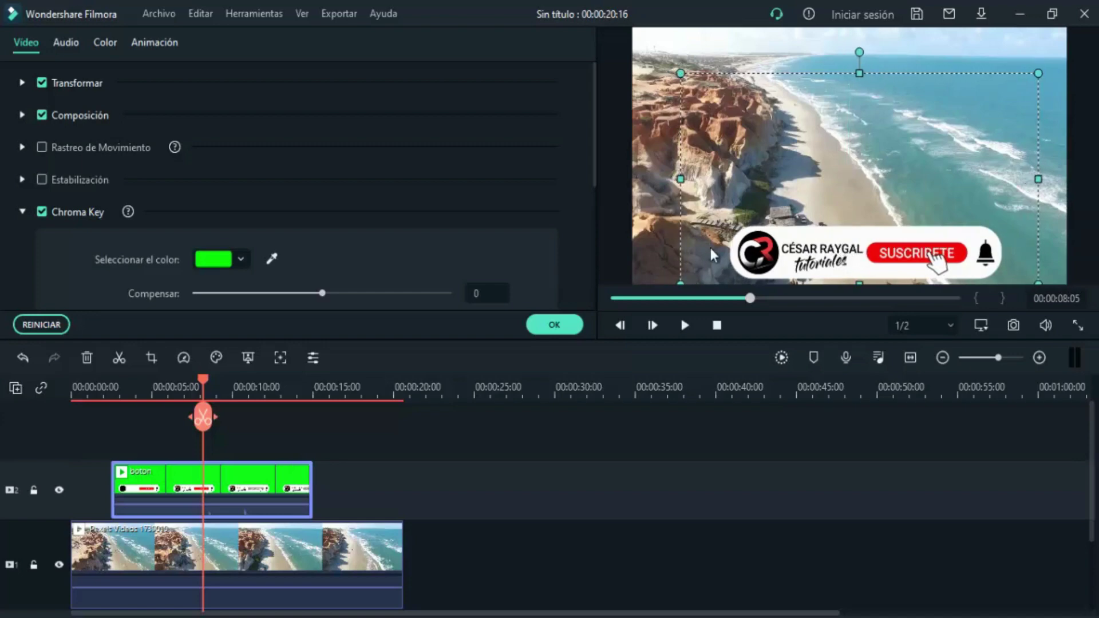
click(562, 325)
Step: Render the timeline preview and play the composition from the start to check the subscribe button over the beach footage
click(782, 357)
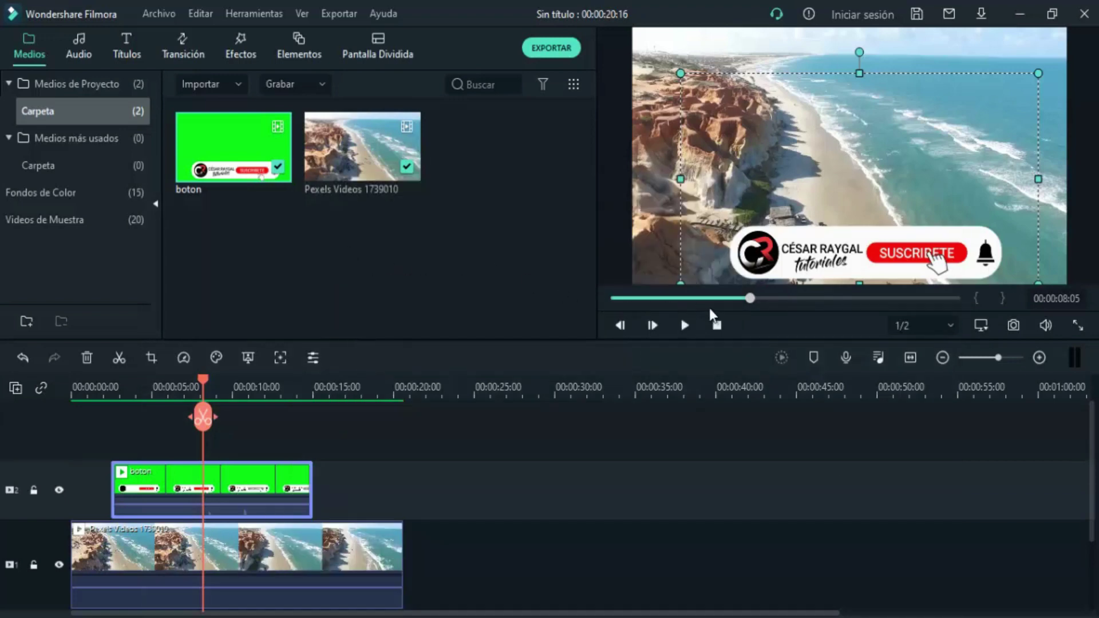
click(716, 325)
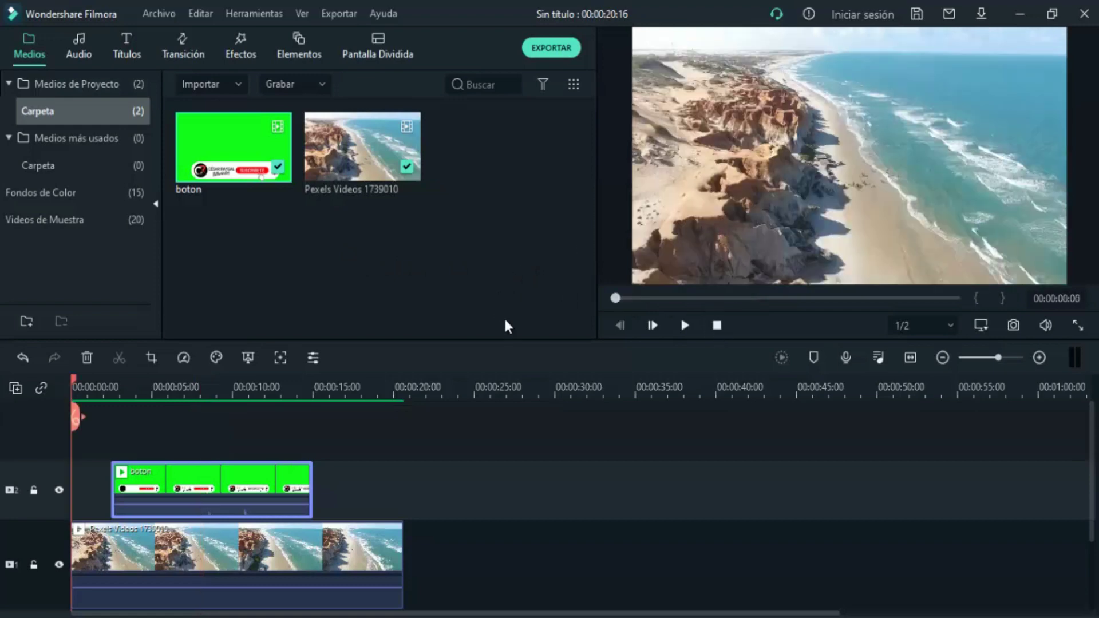
click(684, 325)
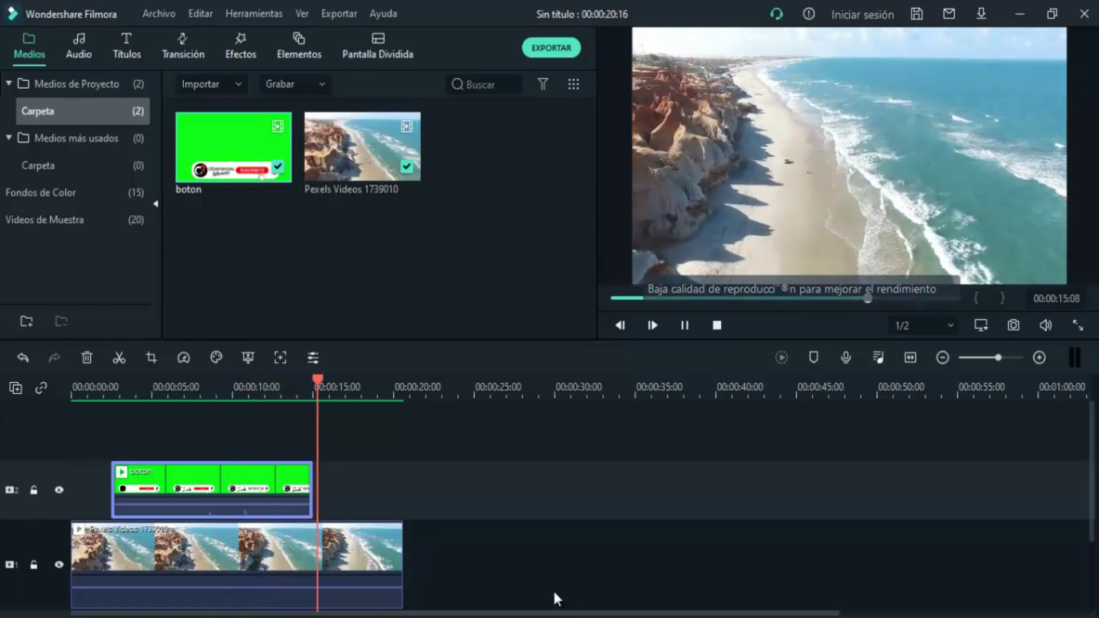
click(684, 326)
Step: Add the Disolver transition to both the beginning and the end of the boton clip on track 2
click(167, 392)
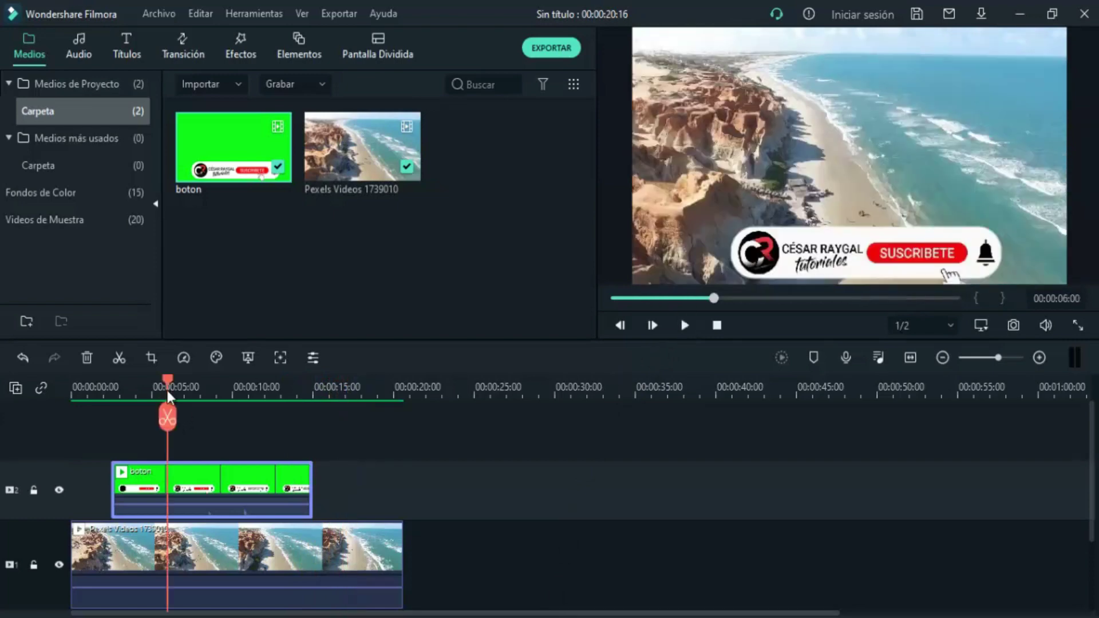
click(173, 46)
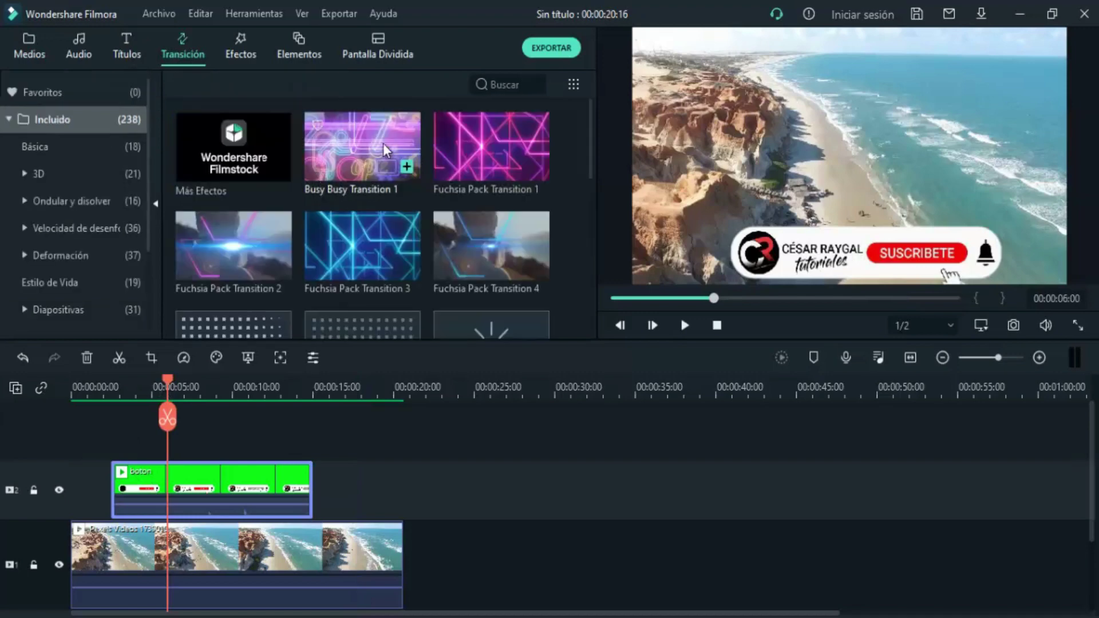
scroll(323, 227, down, 3)
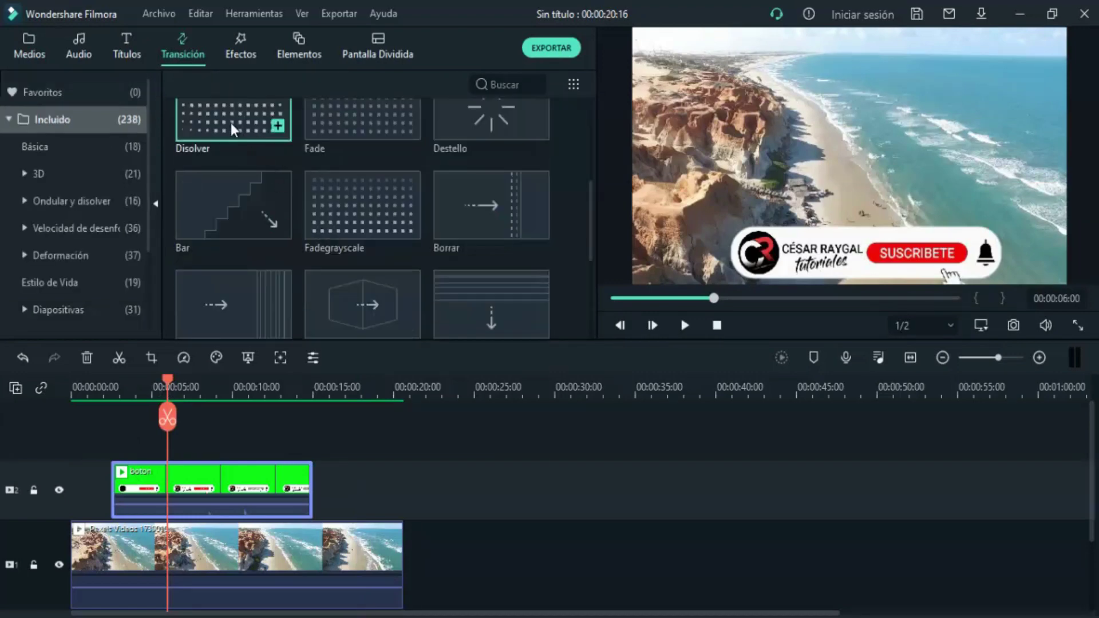
drag(231, 127, 136, 489)
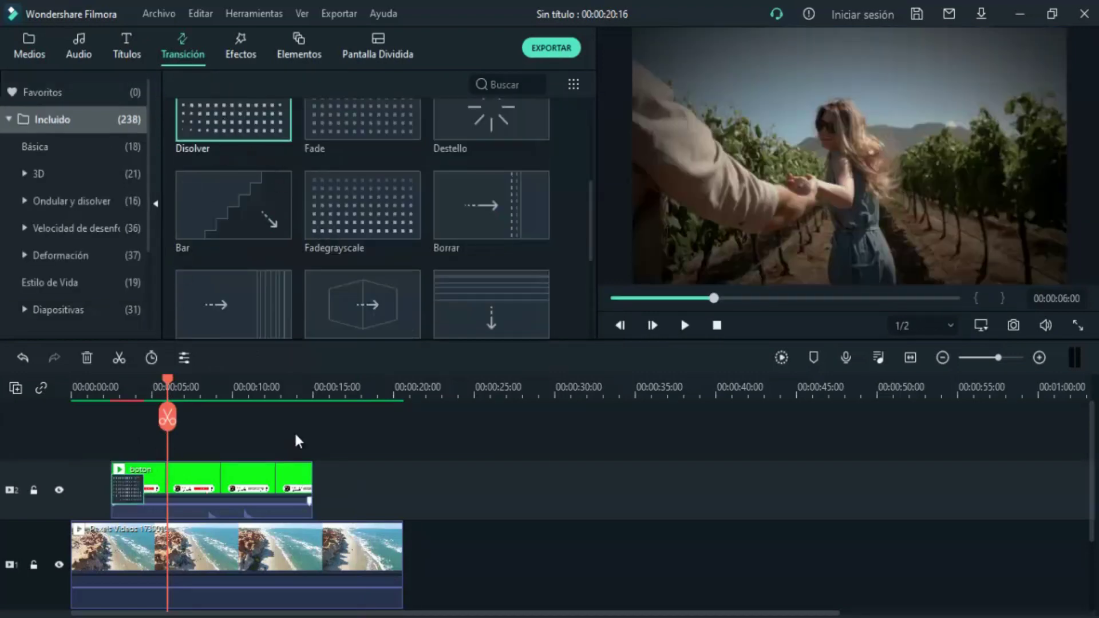
drag(238, 121, 311, 489)
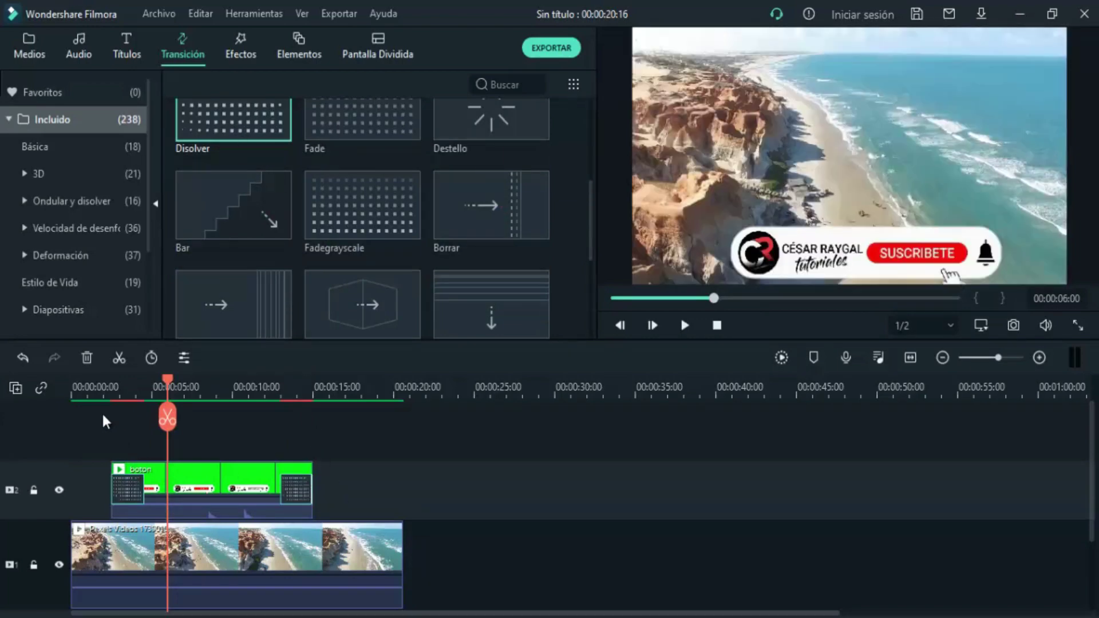
Step: Play the composition from the start to check the Disolver transitions, and return to the project media with the playhead at 00:00:10:10
click(99, 392)
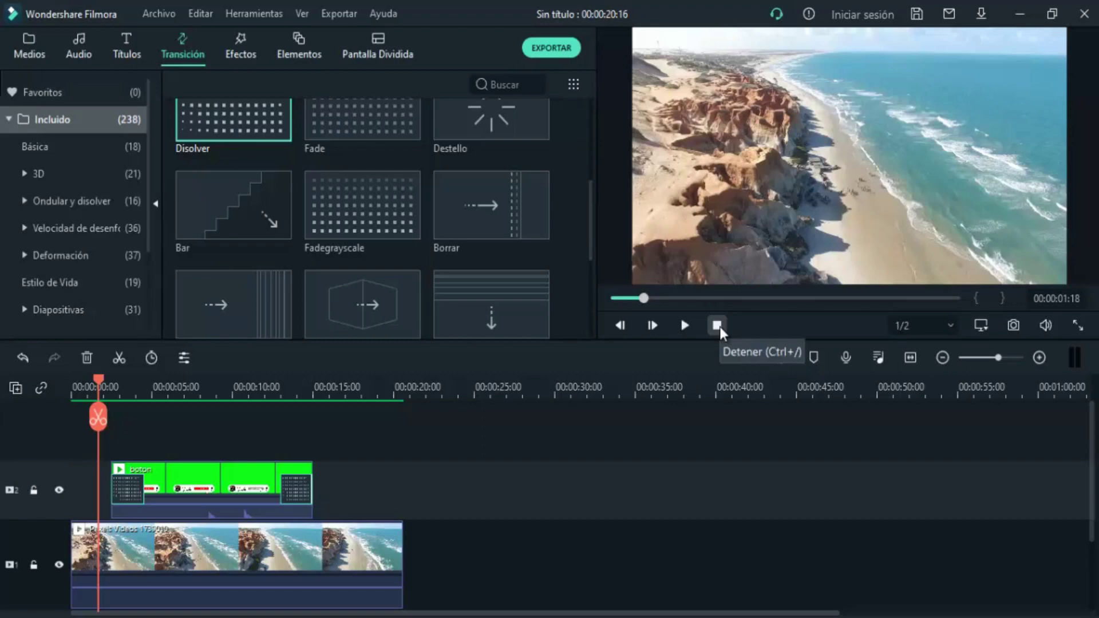
click(716, 325)
click(684, 325)
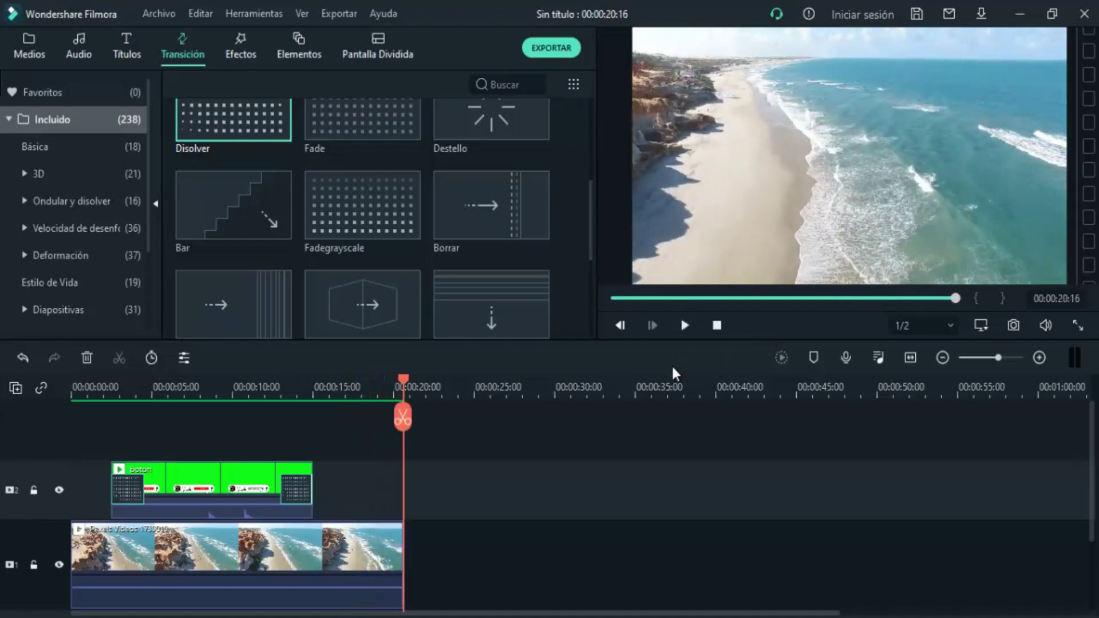
click(238, 387)
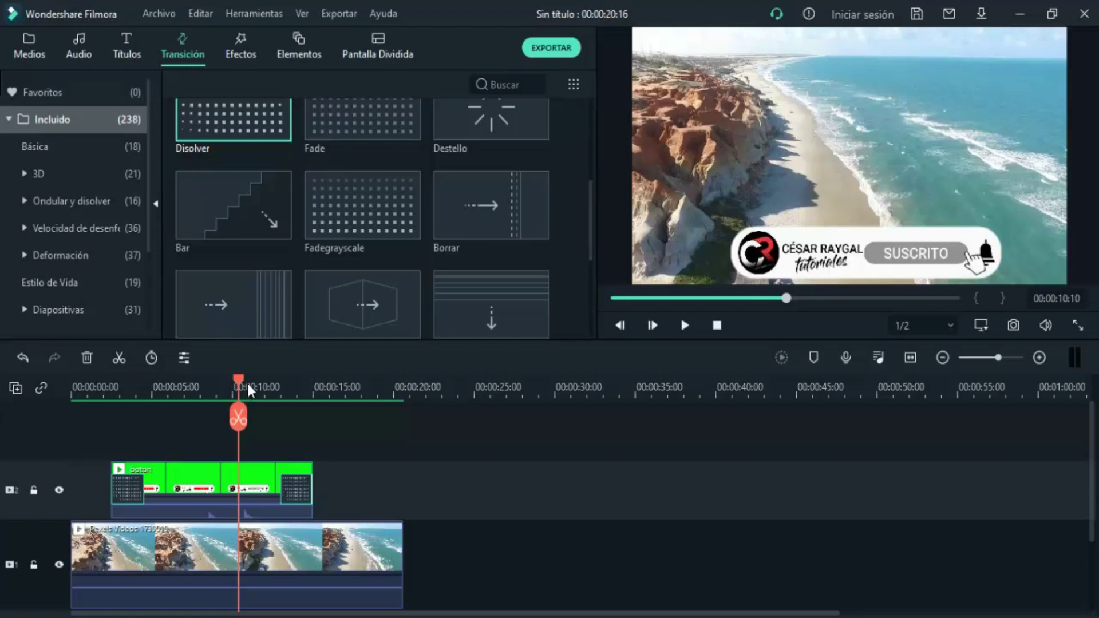
click(38, 53)
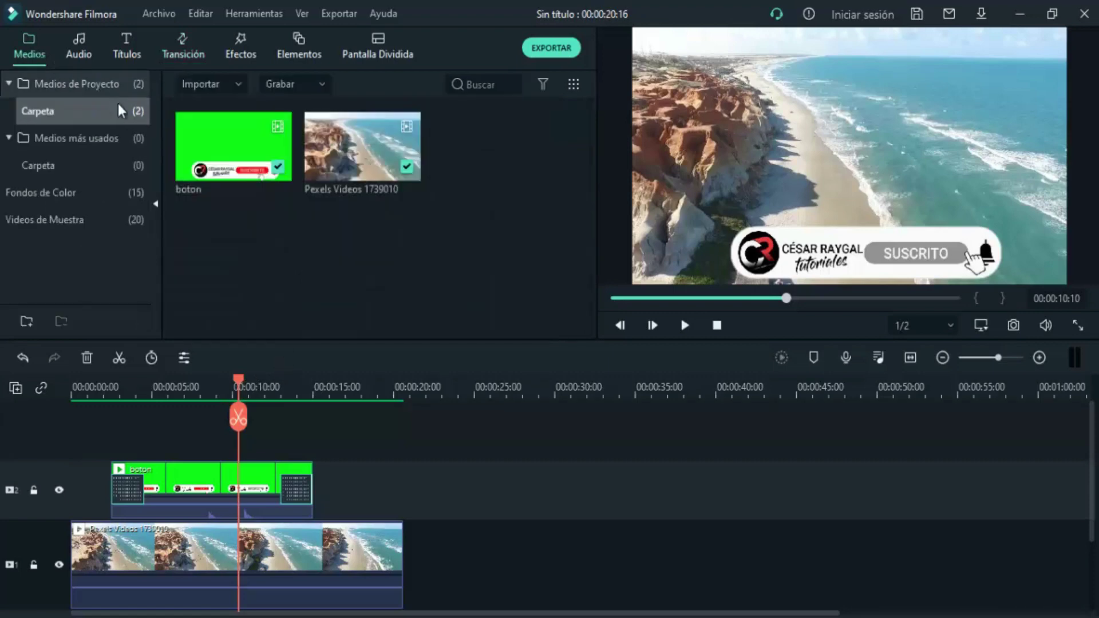